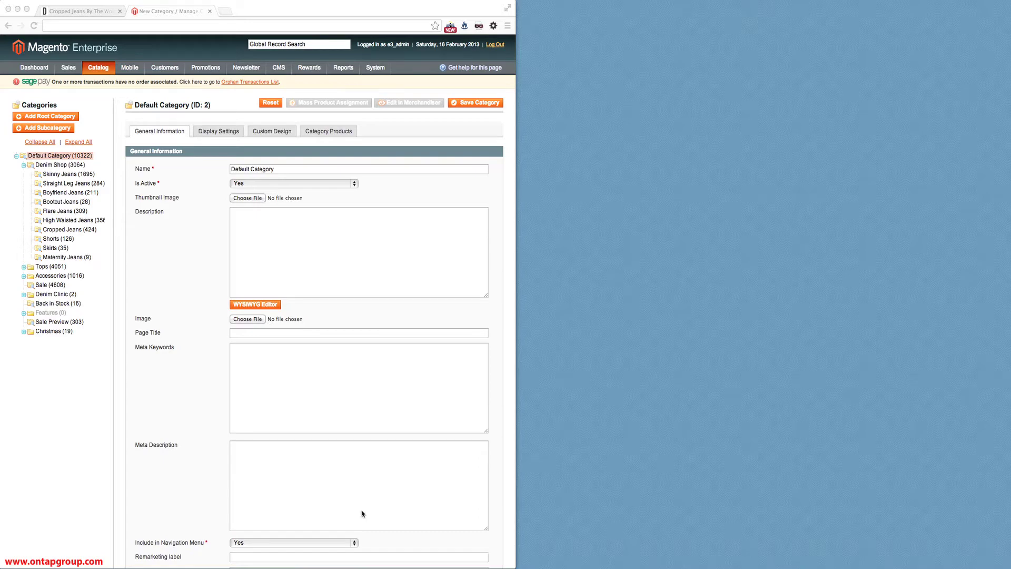
Step: Review the Donna Ida storefront's Cropped Jeans listing of 43 items, scrolling through it and back
click(95, 15)
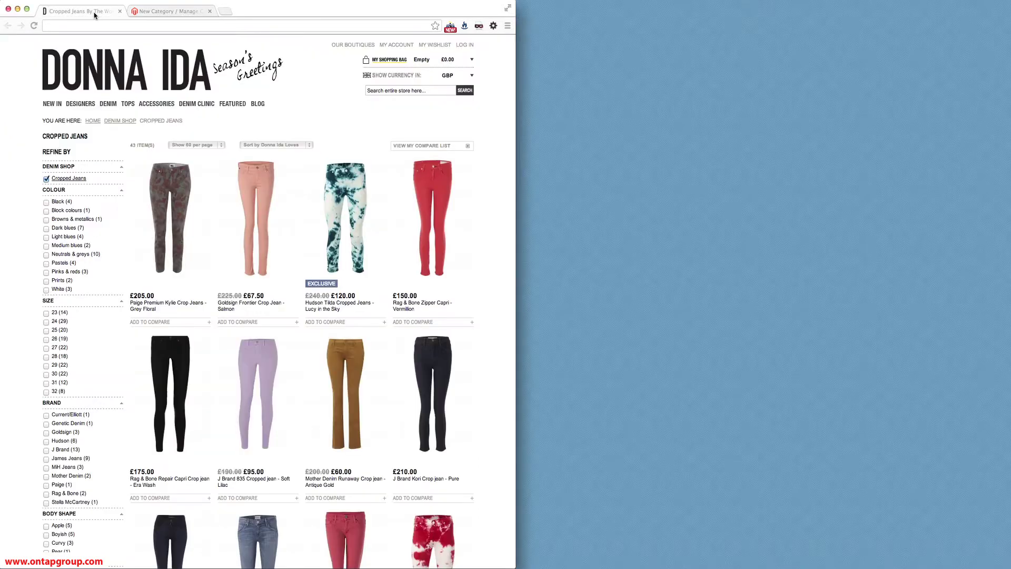
scroll(479, 259, down, 3)
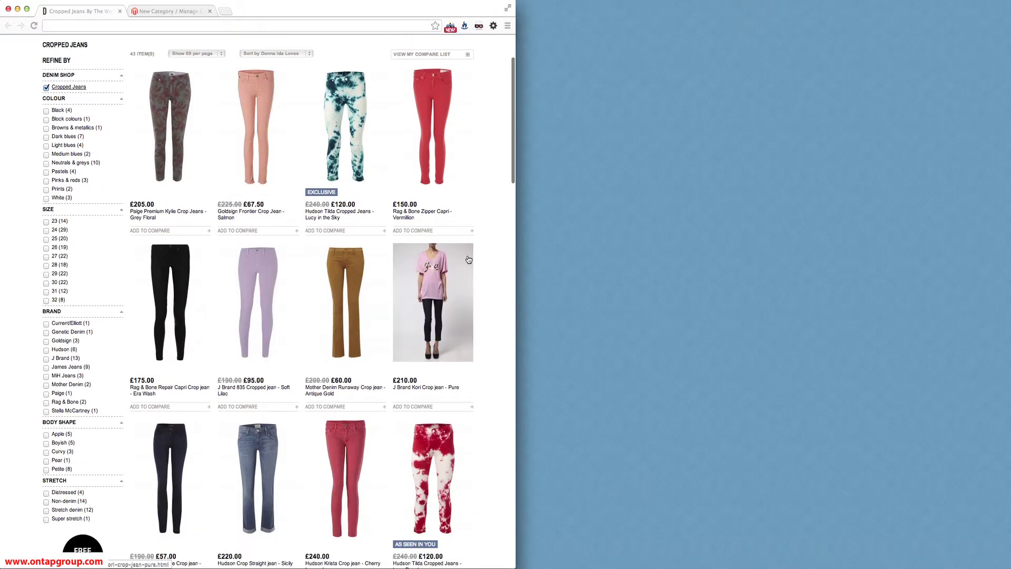
scroll(477, 259, up, 3)
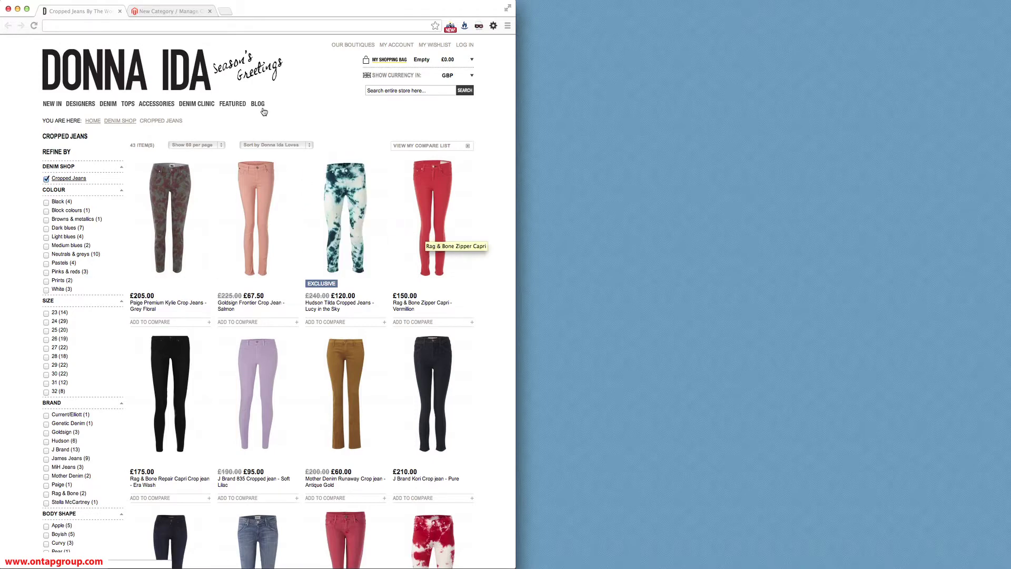
Step: List the Cropped Jeans category's assigned products sorted by position in the admin, then revisit the storefront
click(164, 12)
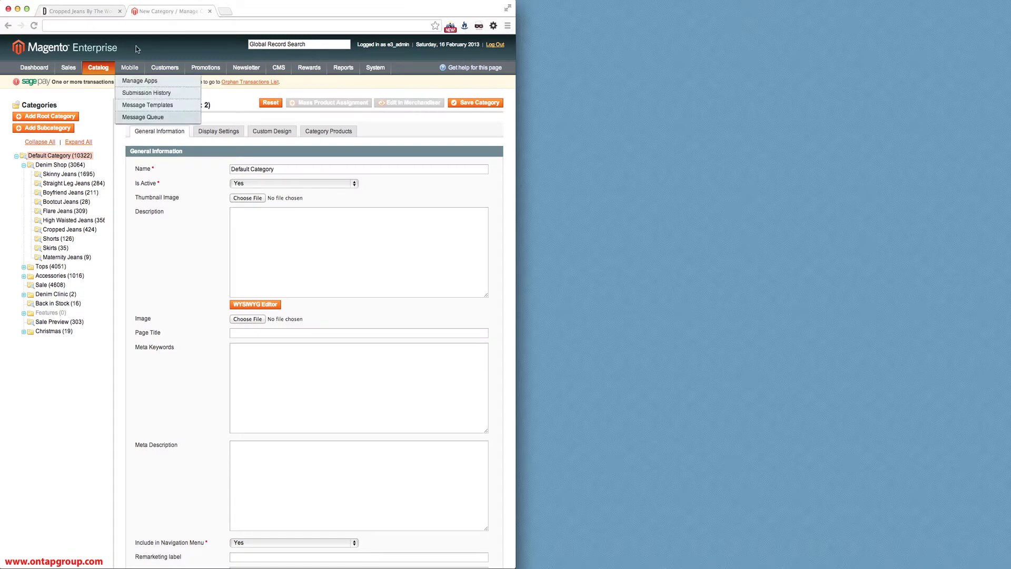
click(62, 231)
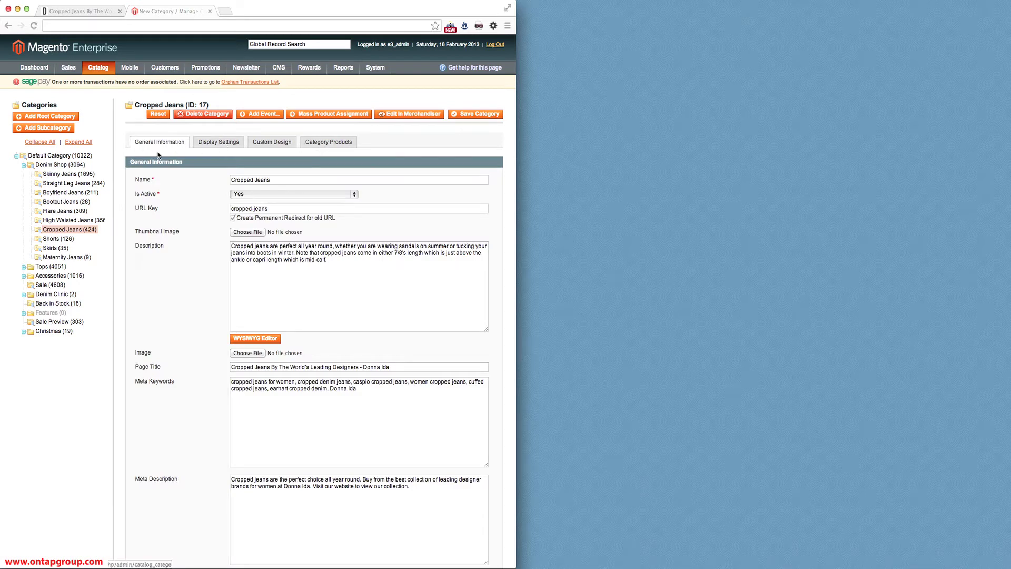
click(321, 145)
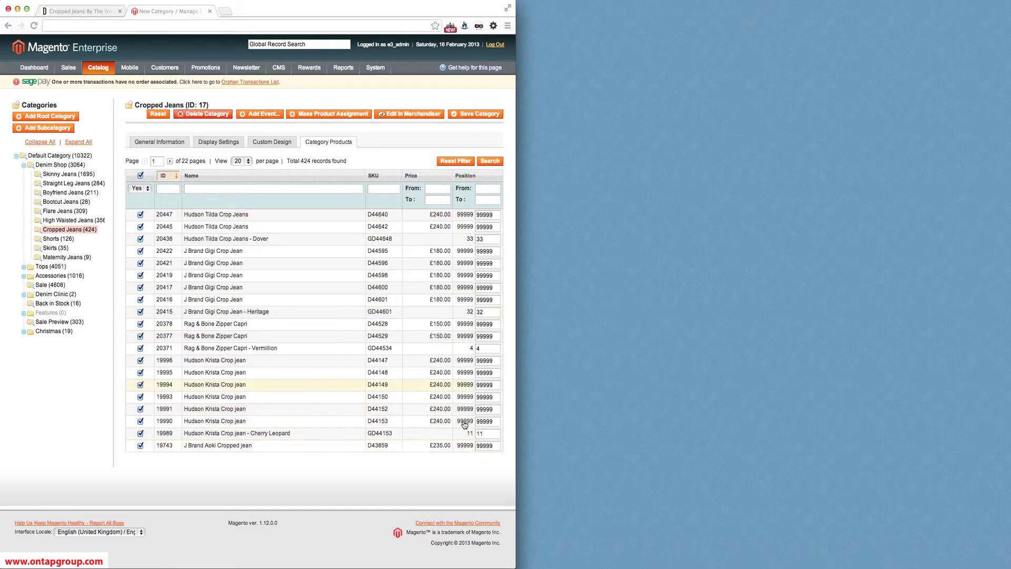
click(467, 180)
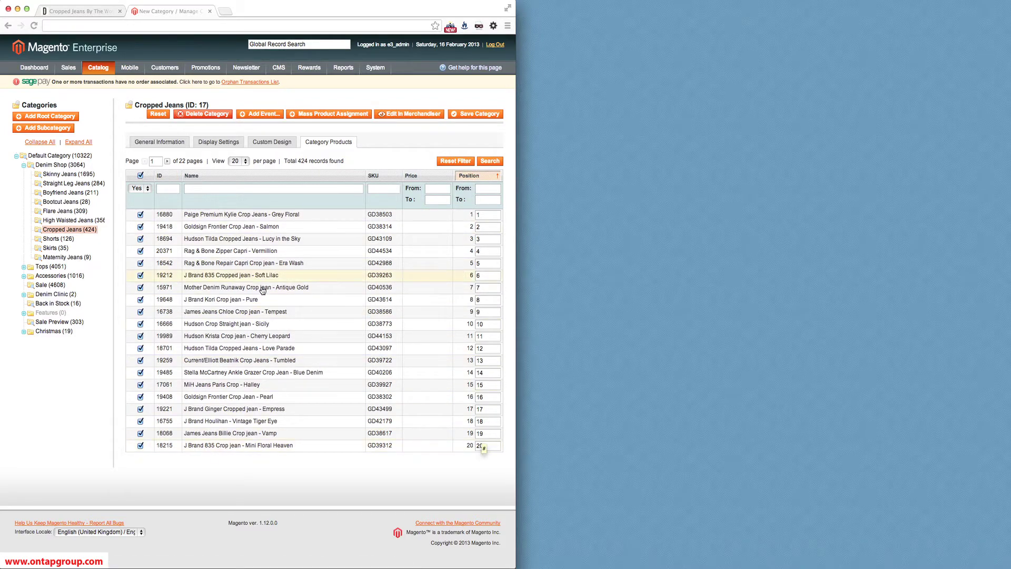
click(101, 15)
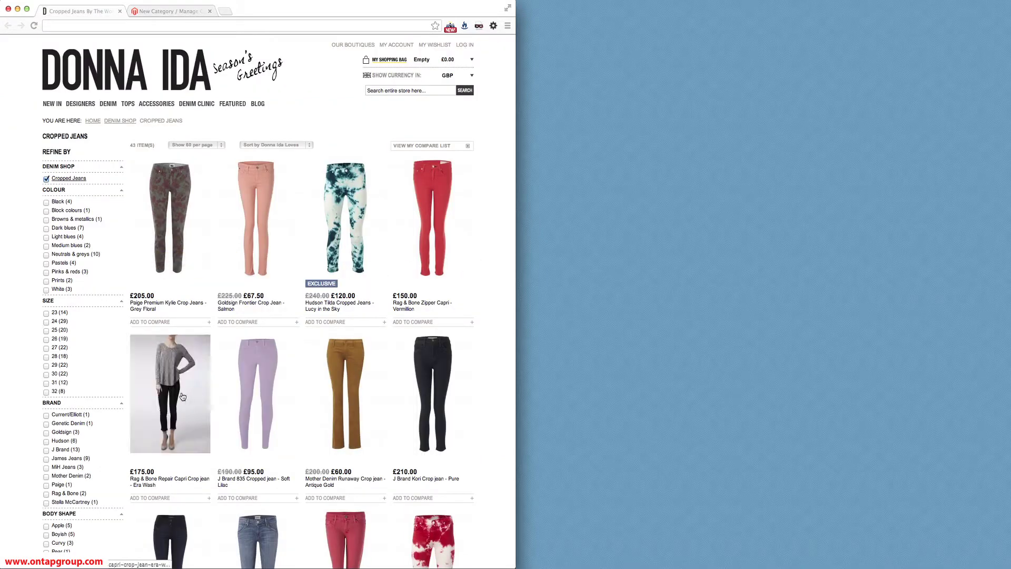
Step: Compare the storefront order against the admin's position-sorted grid, ending on the admin grid
click(171, 11)
click(99, 12)
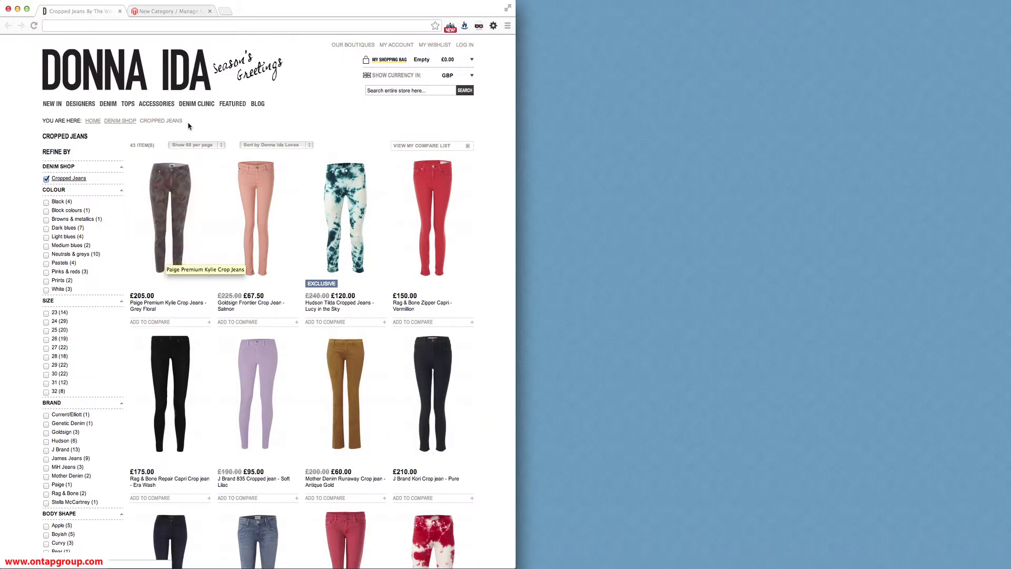
click(179, 12)
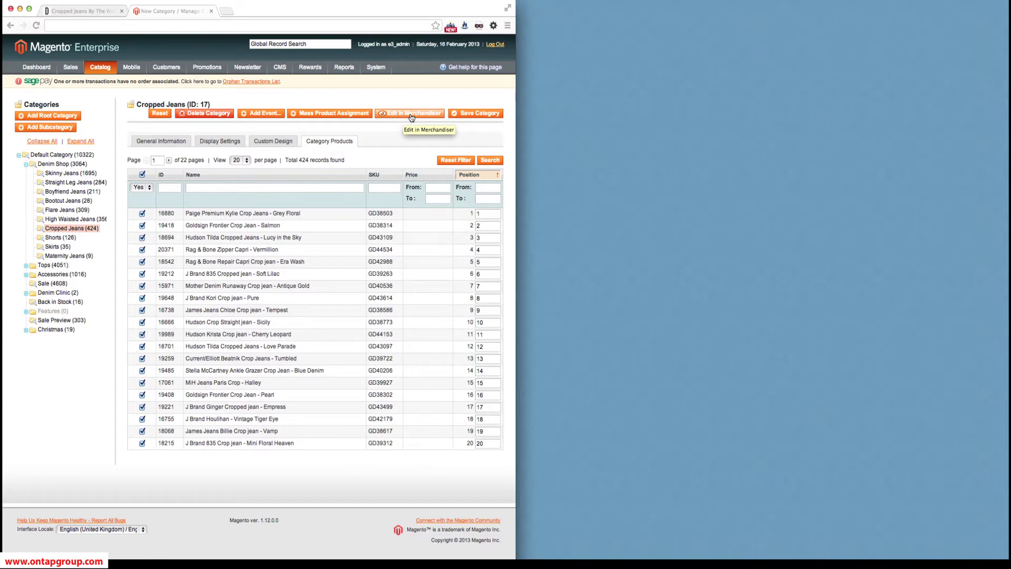
Step: Open Cropped Jeans in the visual Merchandiser, placed beside the storefront listing
click(411, 114)
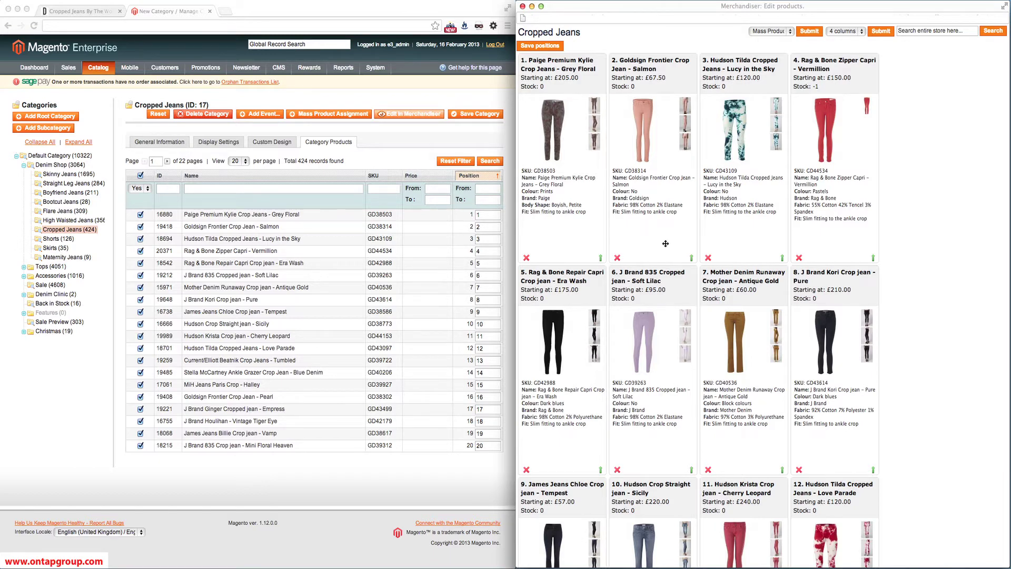
click(81, 13)
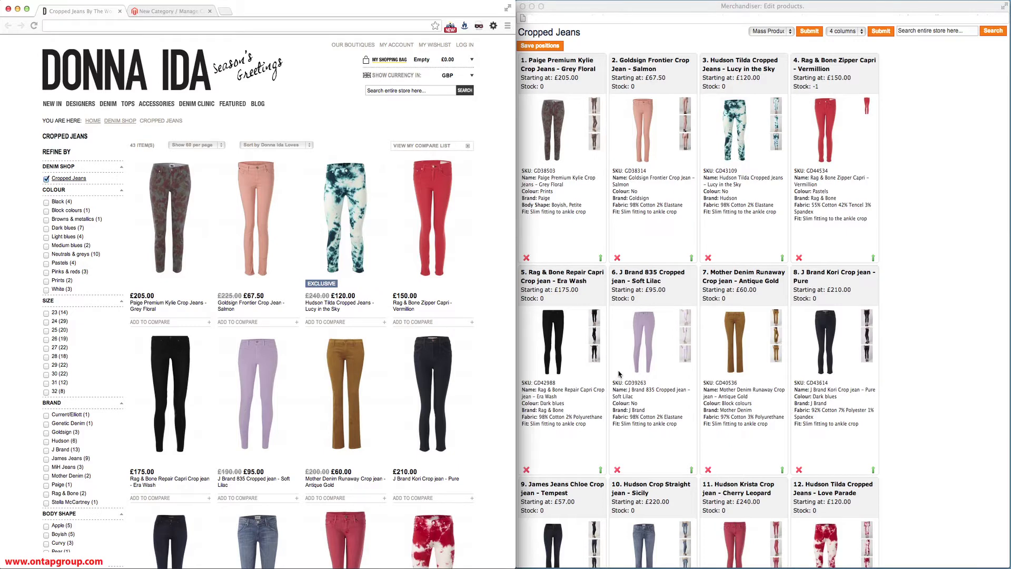
click(807, 6)
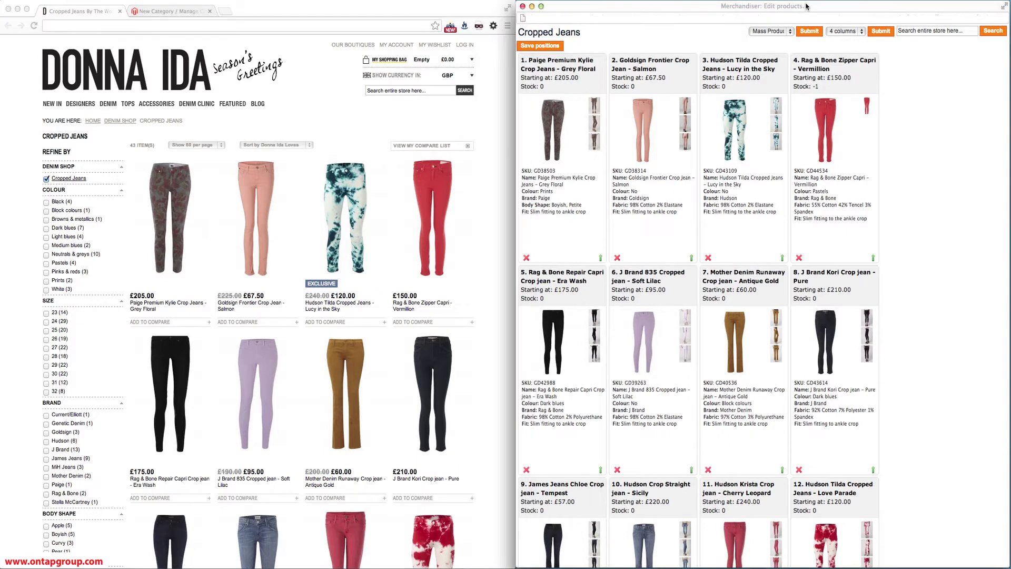
drag(808, 6, 809, 6)
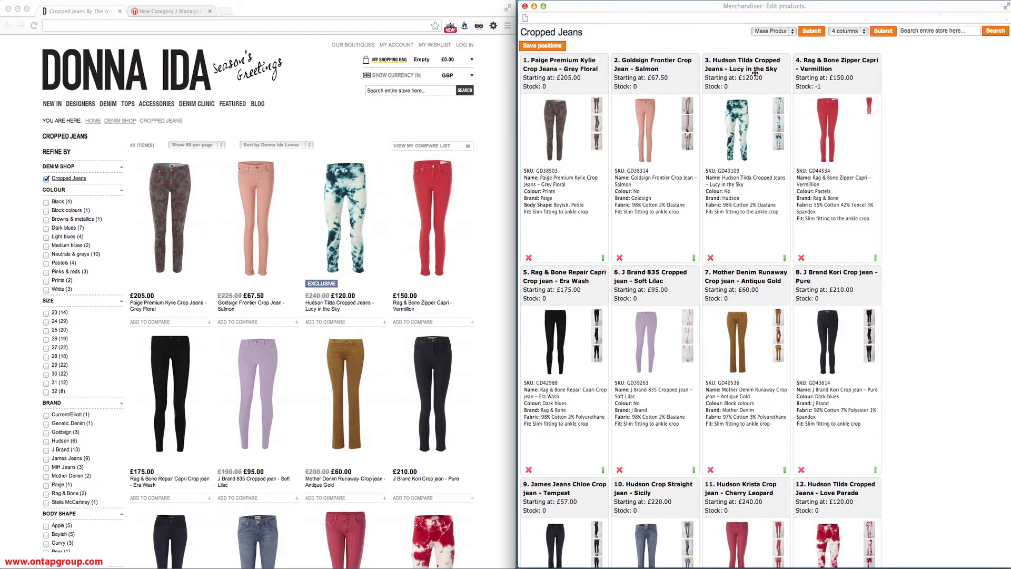
Step: Move Hudson Tilda Lucy in the Sky to slot 2 and Mother Denim Runaway to slot 3, then save positions
drag(747, 64, 643, 63)
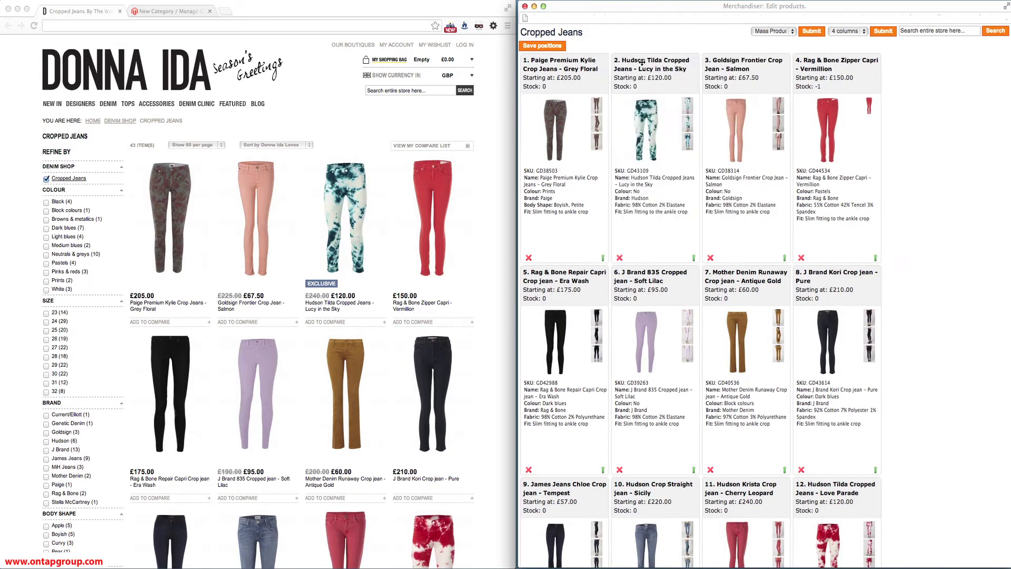
drag(749, 282, 743, 66)
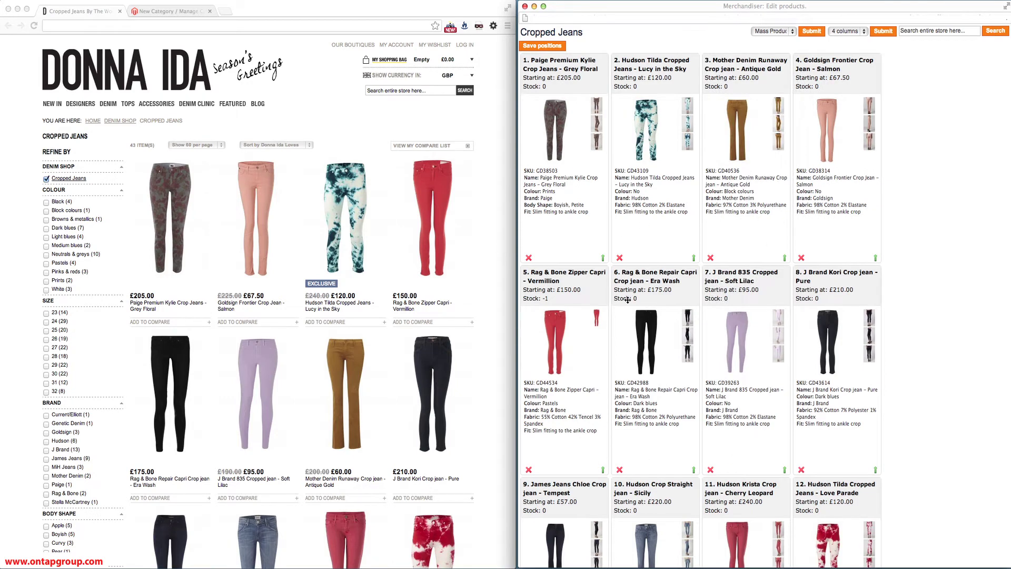
click(548, 48)
Step: Reload the storefront to confirm Lucy in the Sky is second and Runaway third, then return to the admin
click(181, 22)
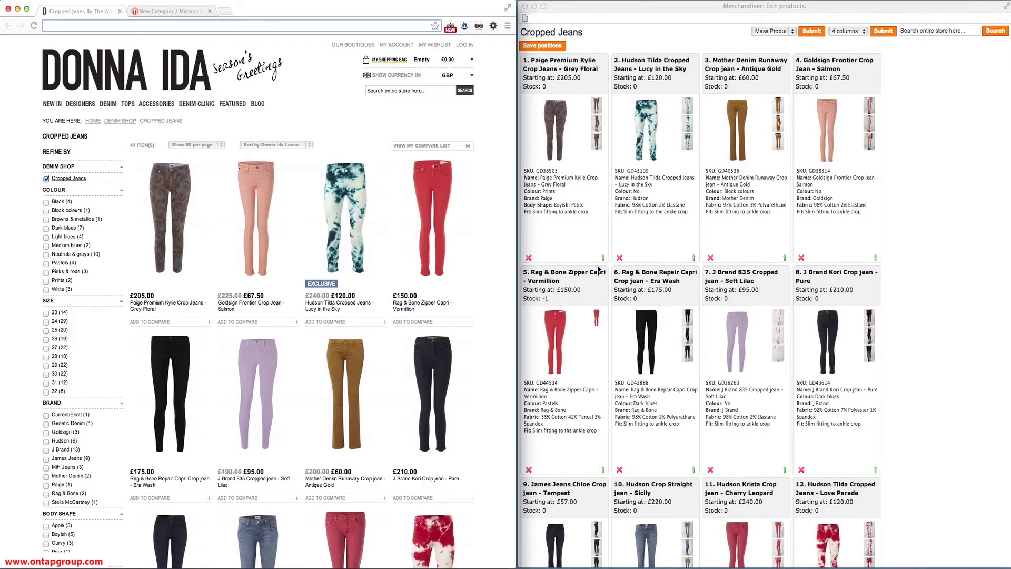
key(super+r)
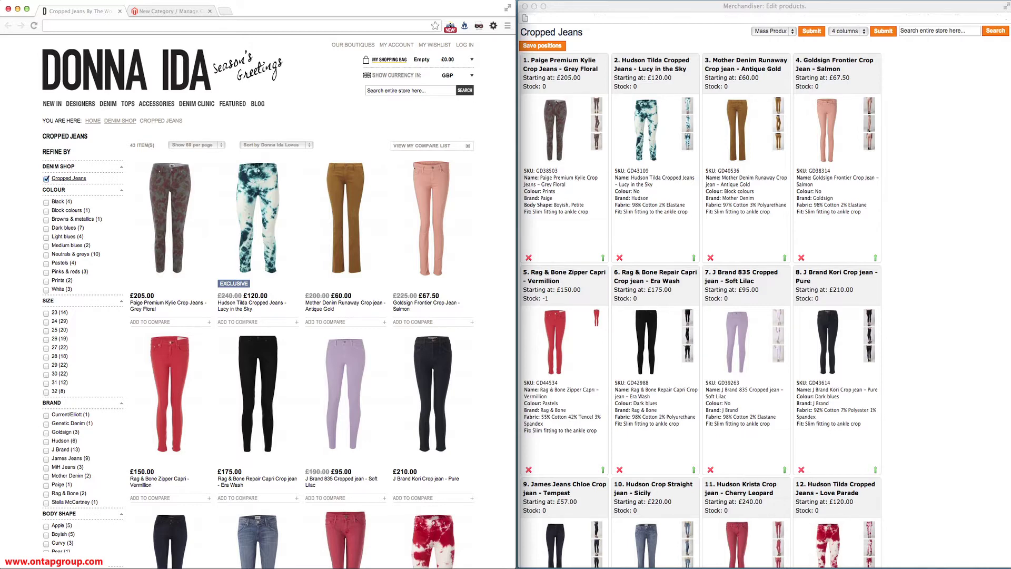
click(169, 10)
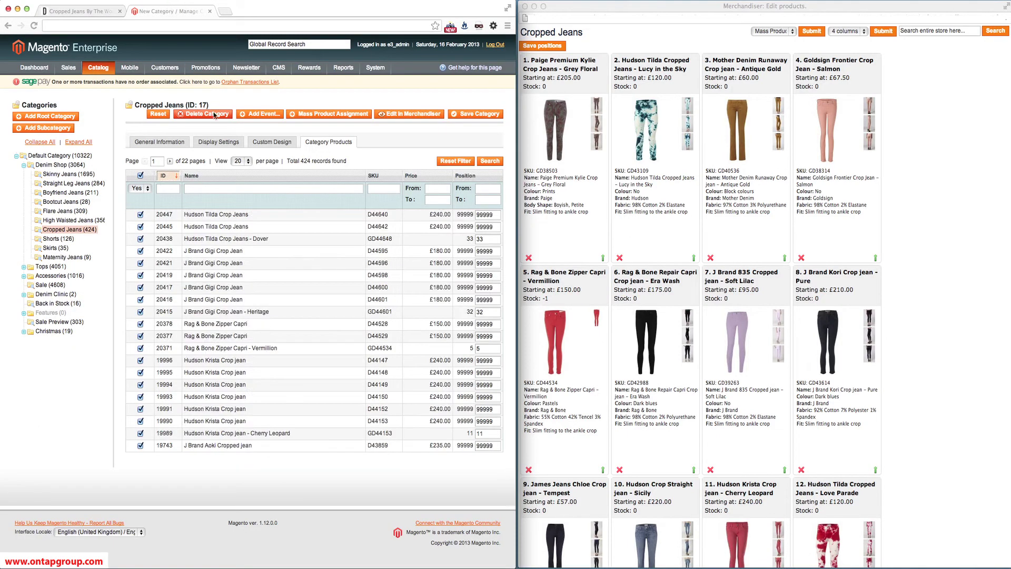
Step: Sort the admin grid by position to confirm Paige Kylie, Lucy in the Sky, Runaway lead, then view the storefront
click(467, 177)
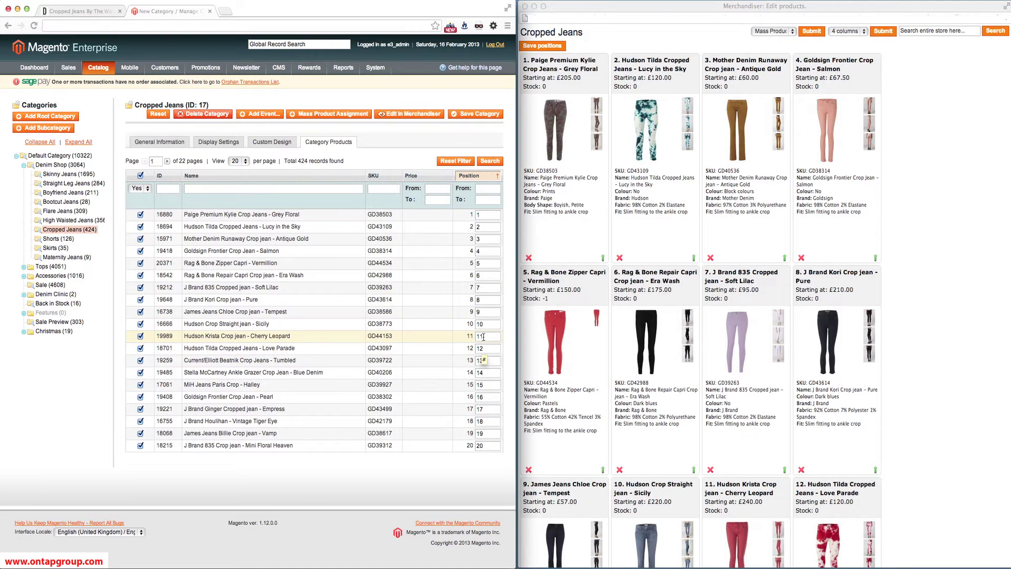
click(77, 12)
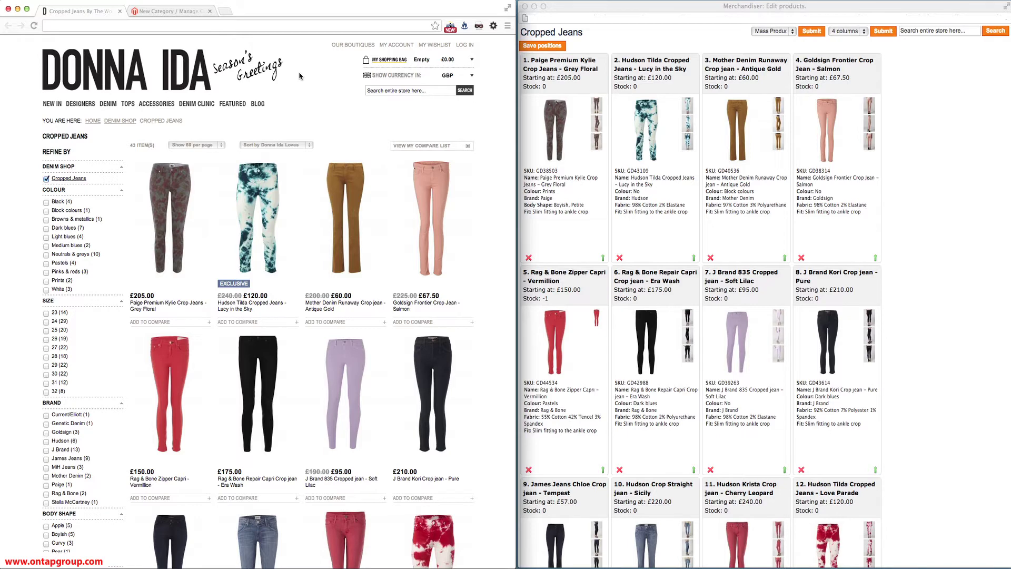
click(626, 9)
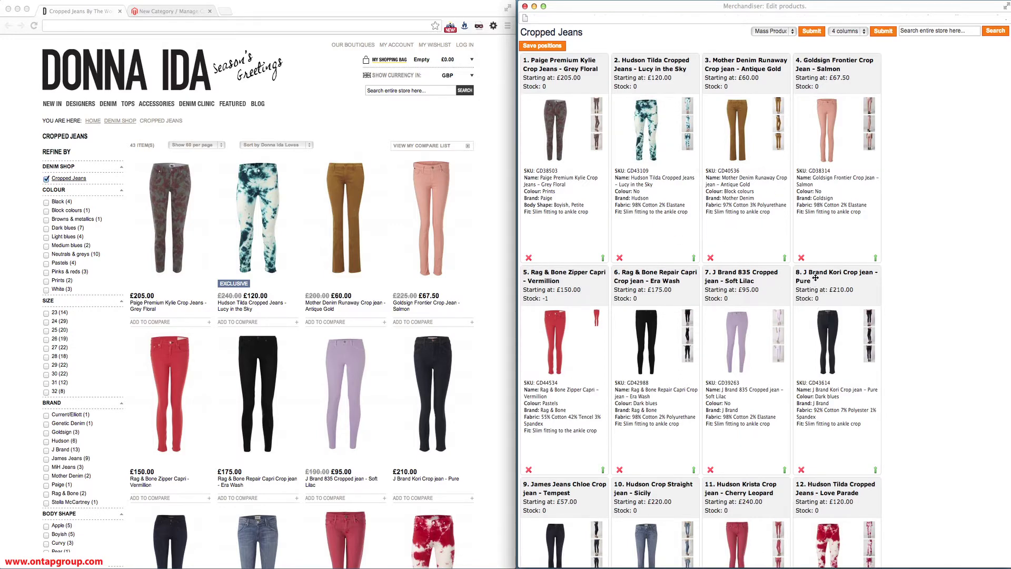
drag(816, 278, 630, 67)
click(650, 279)
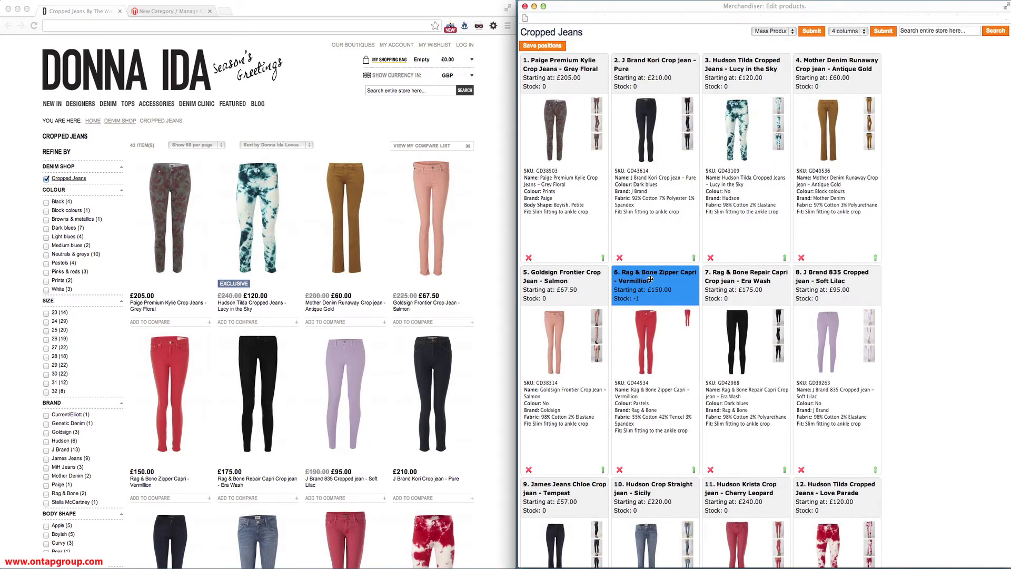
click(715, 280)
click(825, 280)
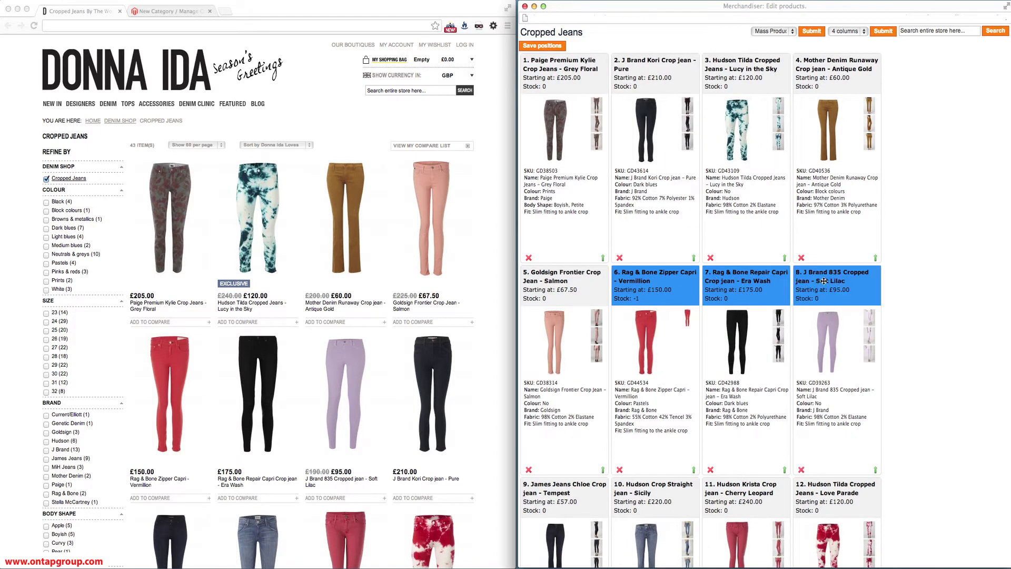
drag(661, 274, 557, 69)
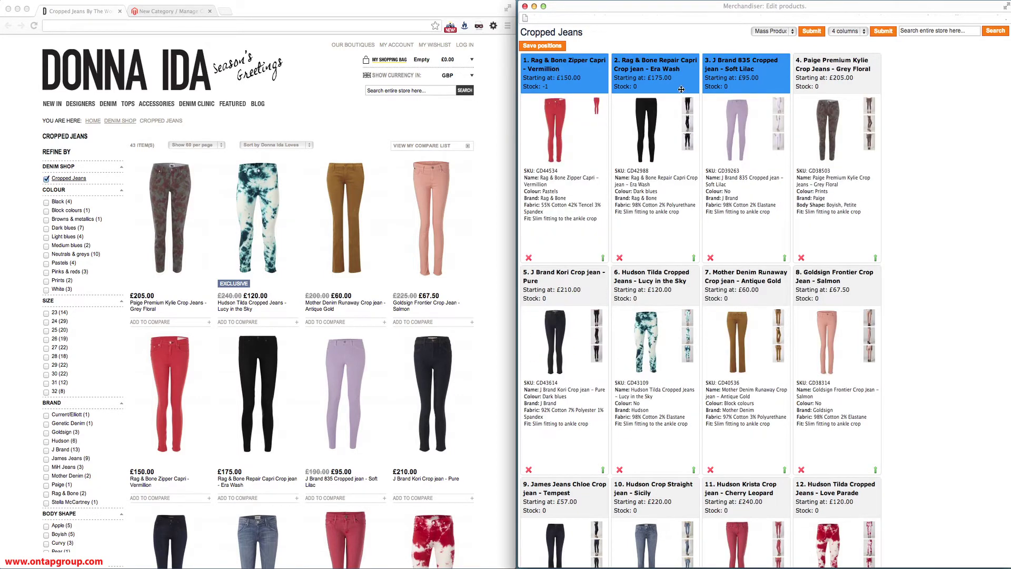
scroll(644, 317, down, 2)
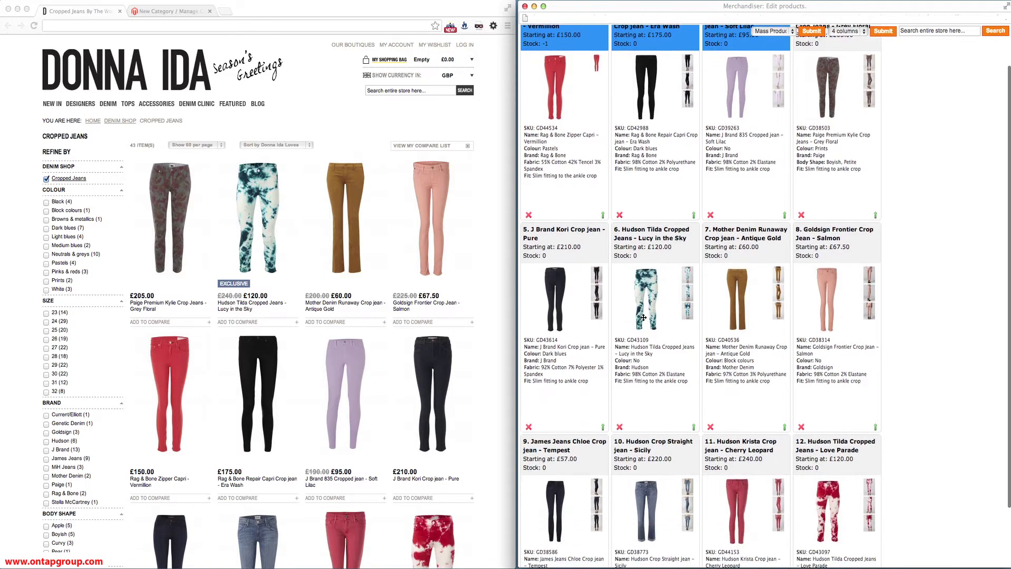
scroll(643, 317, down, 2)
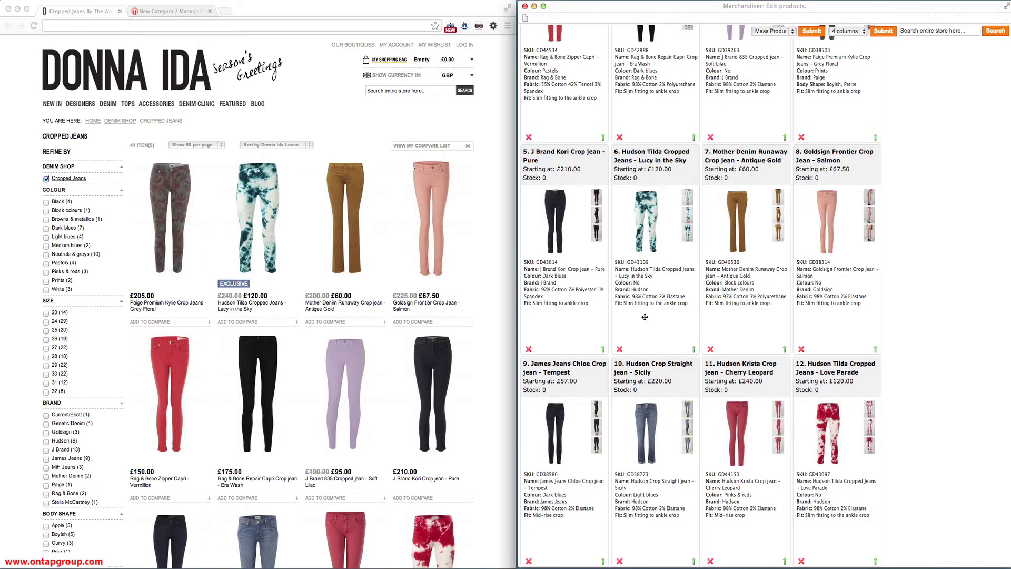
scroll(895, 285, down, 3)
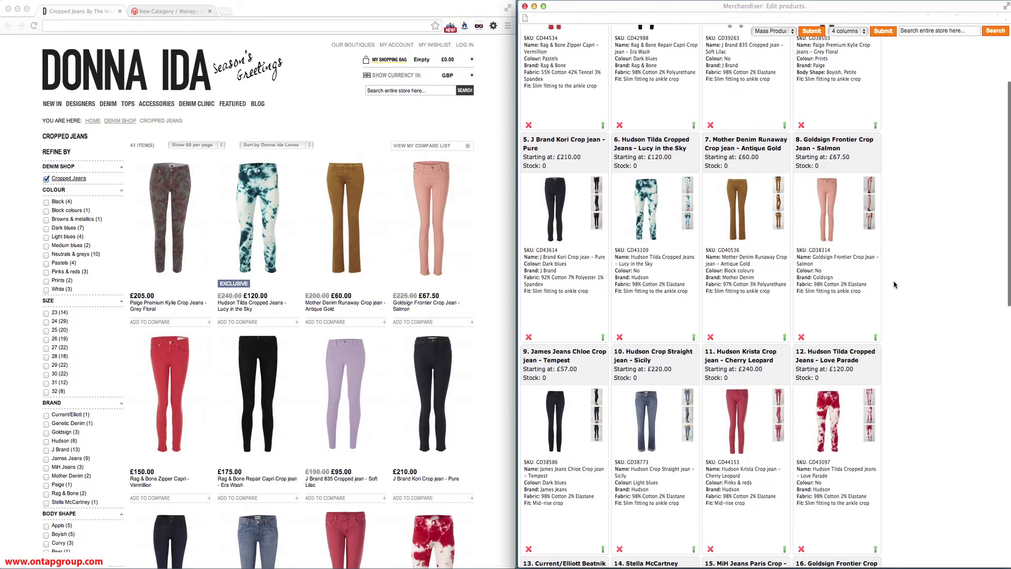
scroll(894, 285, down, 10)
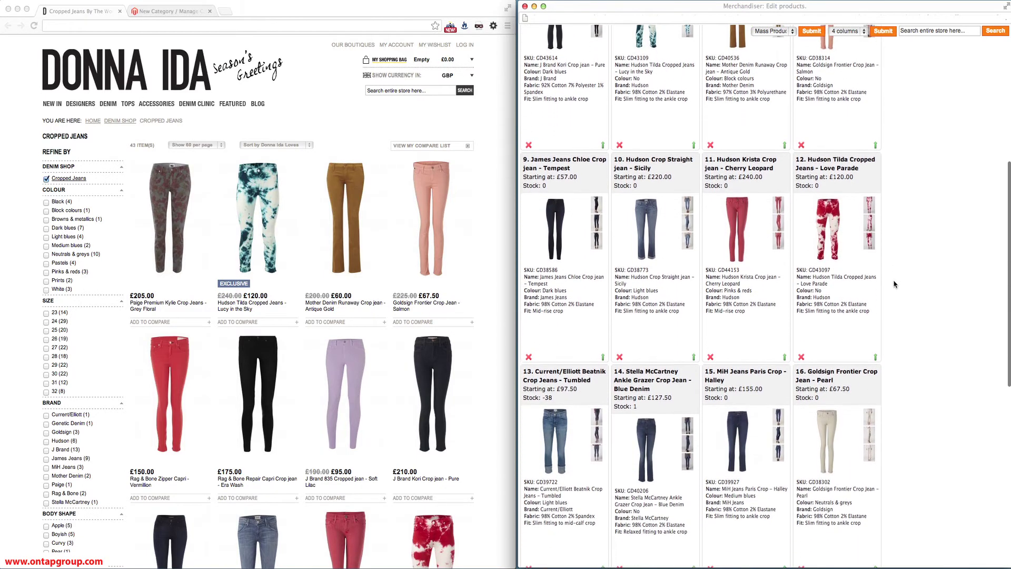
scroll(894, 285, down, 9)
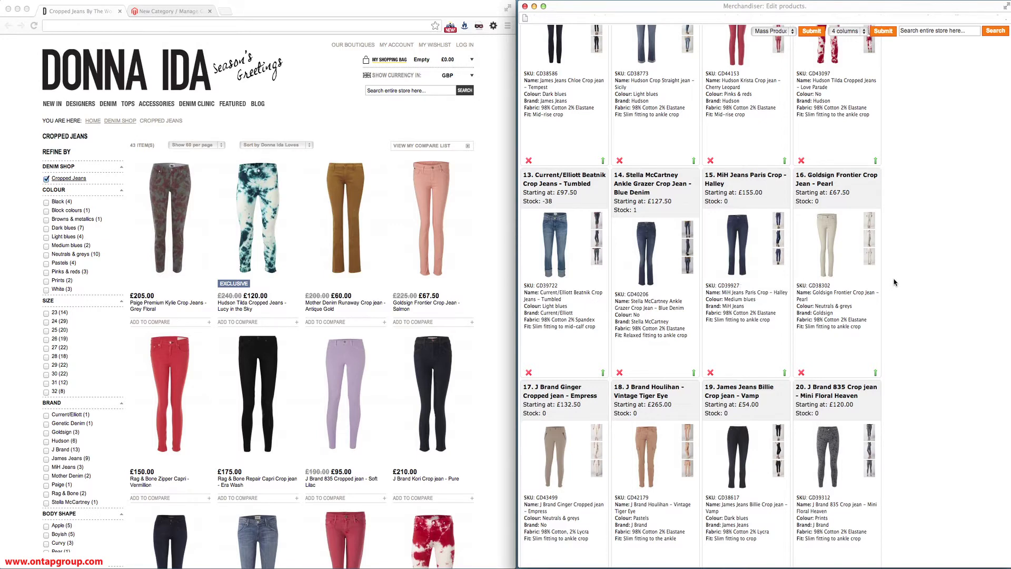
scroll(894, 282, down, 2)
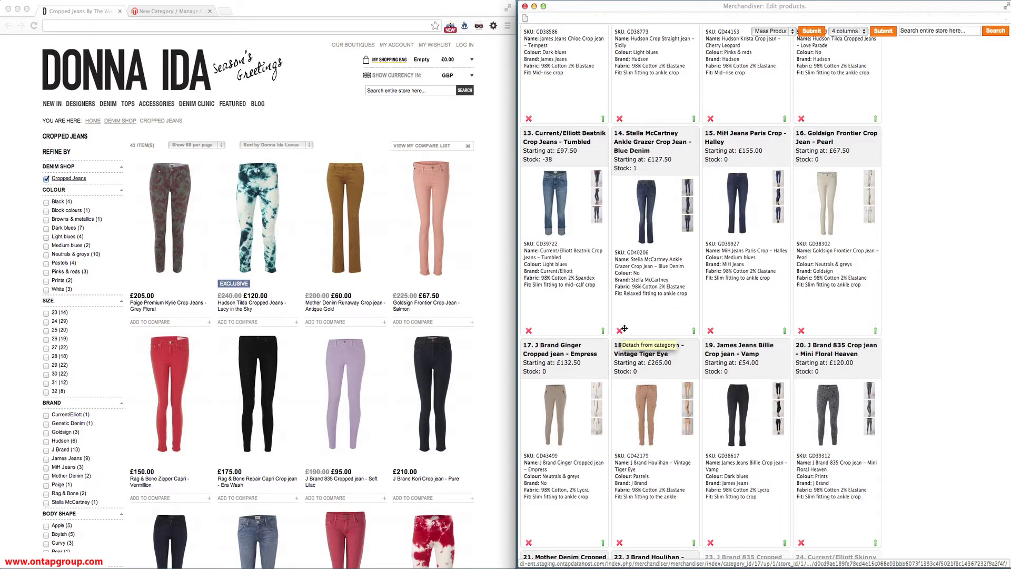
scroll(664, 328, down, 2)
scroll(665, 328, down, 4)
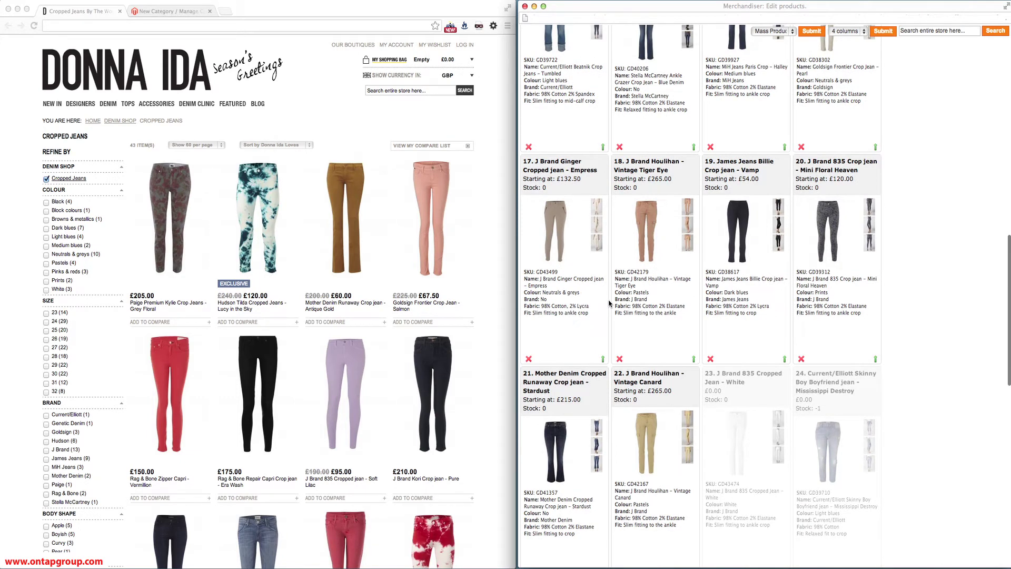
Step: Send the J Brand Ginger and Vintage Tiger Eye jeans to the front of the Merchandiser grid
click(603, 361)
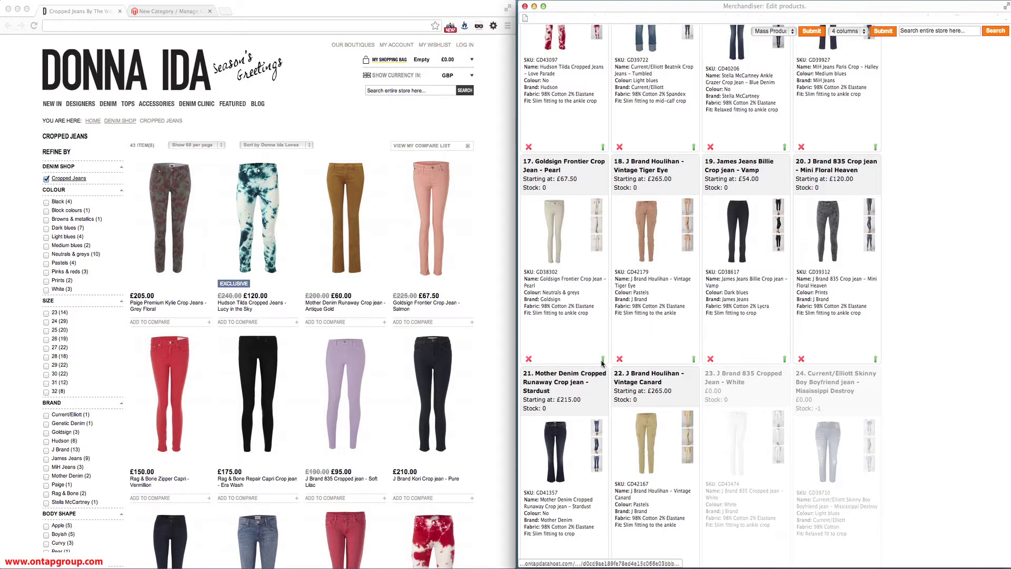
click(695, 360)
scroll(711, 369, down, 3)
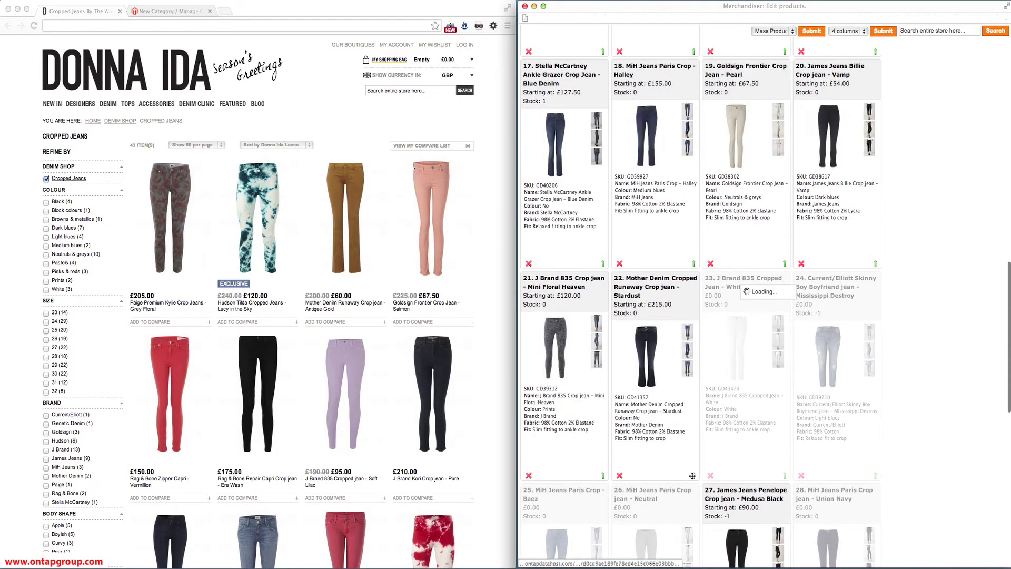
scroll(645, 269, up, 5)
scroll(645, 269, up, 10)
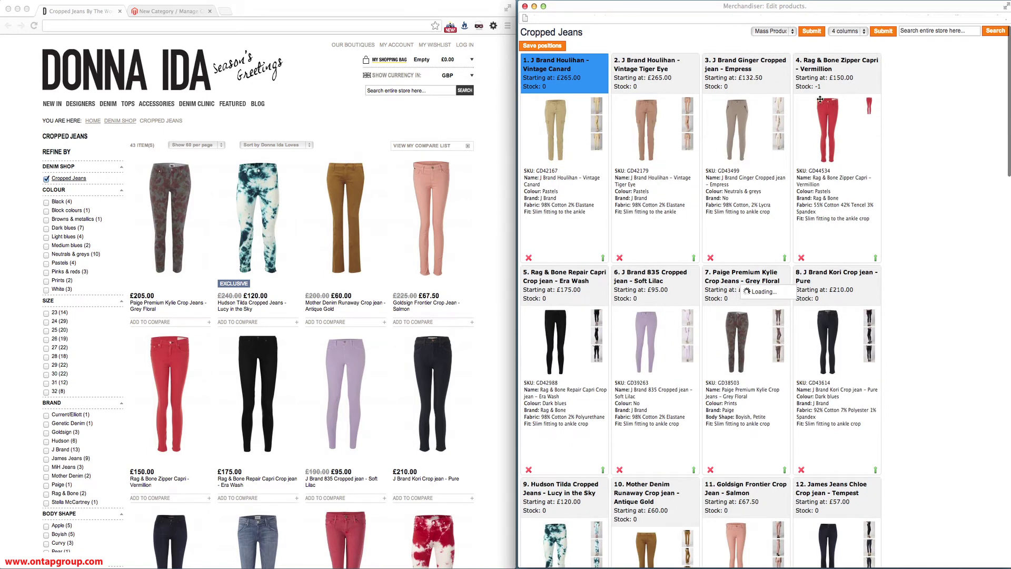
Step: Place Rag & Bone Zipper Capri first, Hudson Krista Cherry Leopard second and Hudson Tilda Love Parade third
drag(826, 101, 542, 113)
scroll(761, 317, down, 4)
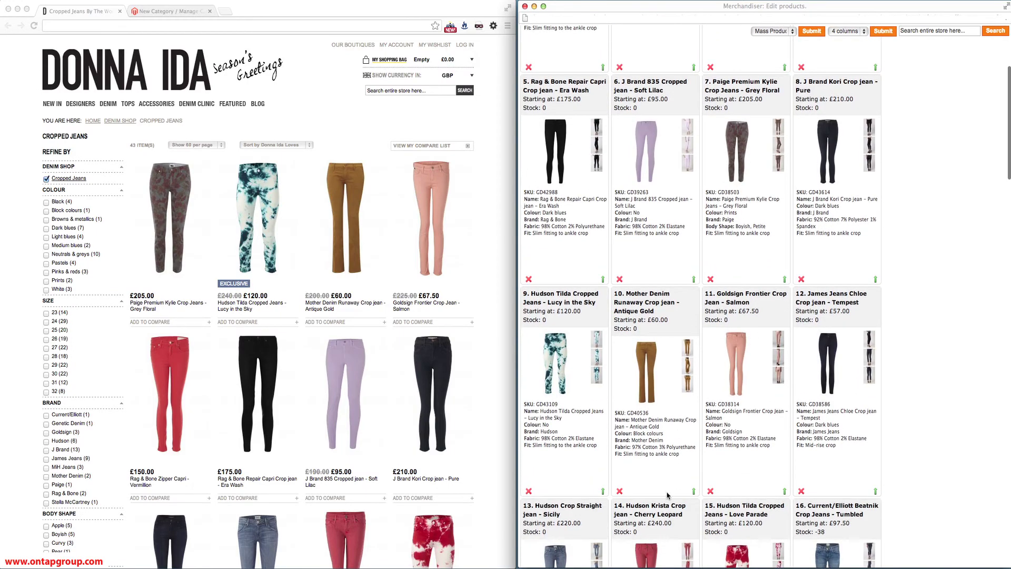
drag(660, 518, 661, 81)
scroll(740, 442, down, 5)
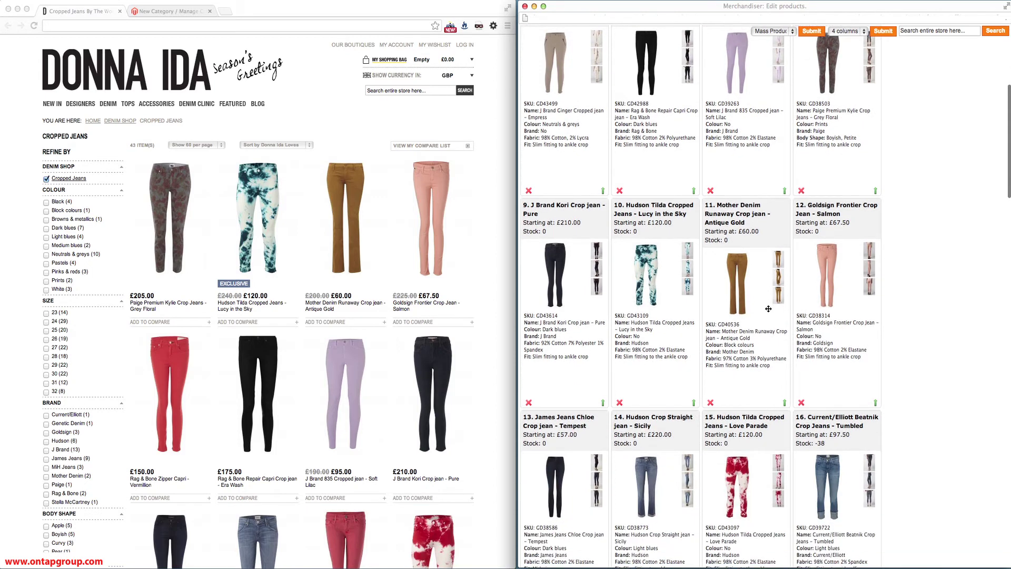
drag(739, 442, 735, 62)
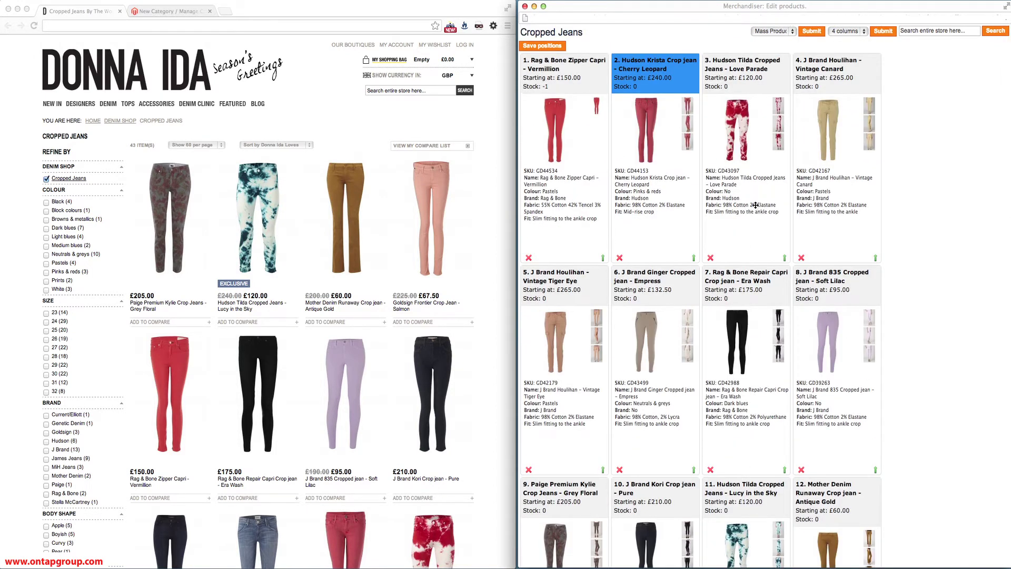
click(166, 13)
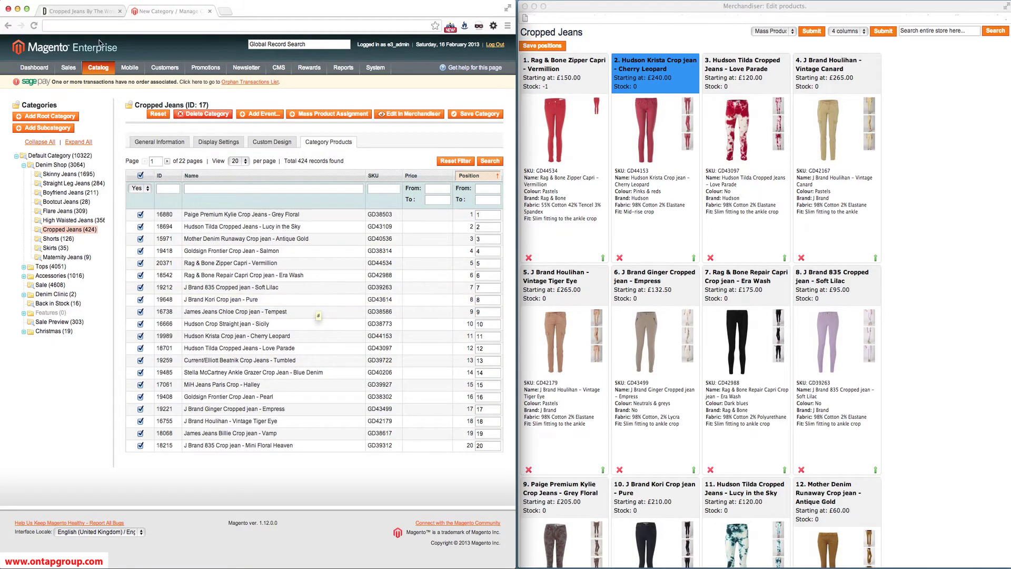
Step: Move J Brand 835 Soft Lilac to fourth, Vintage Tiger Eye to seventh and Mother Denim Antique Gold to eighth
click(92, 14)
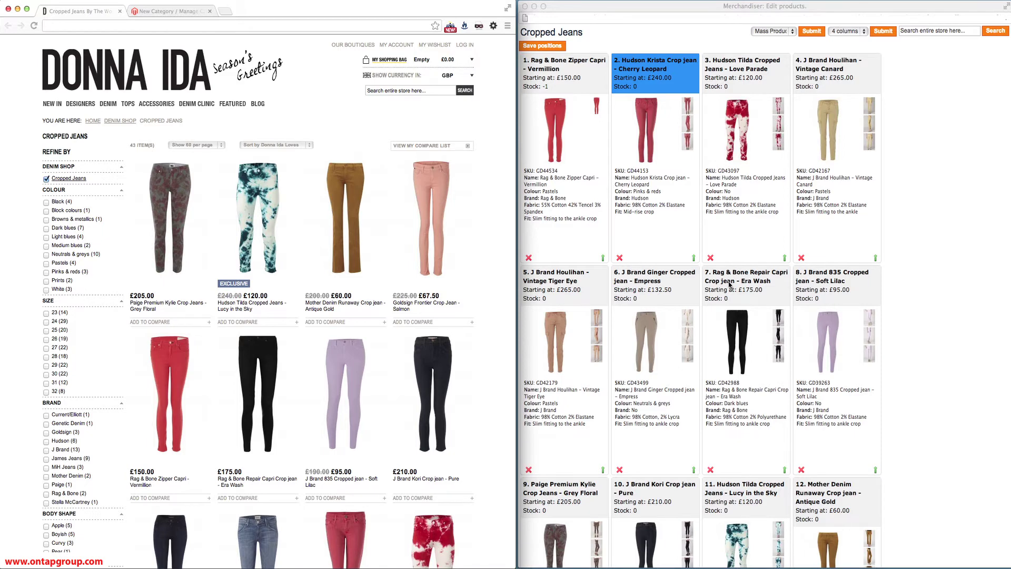
drag(827, 291, 819, 74)
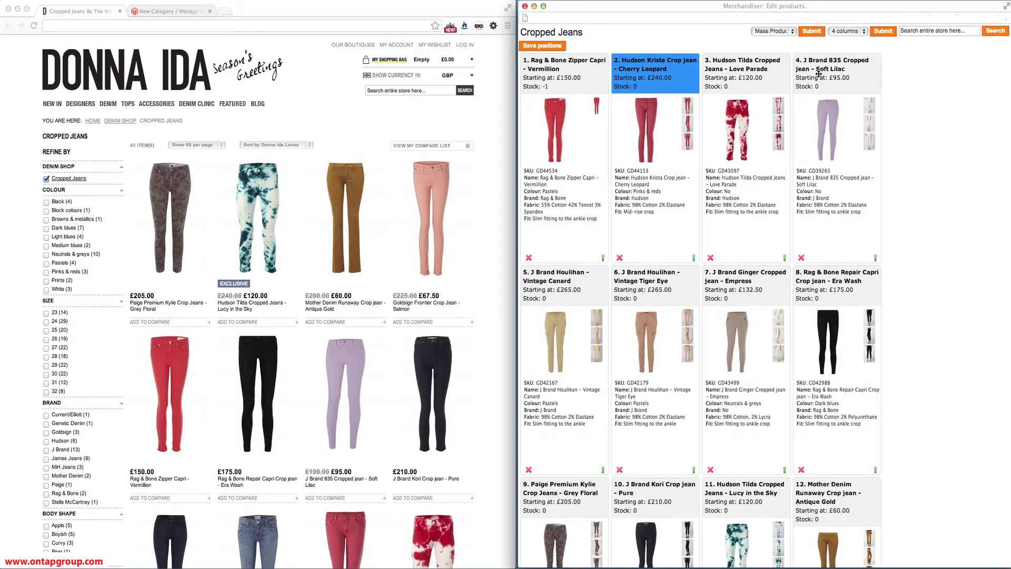
drag(821, 514, 813, 300)
drag(641, 277, 768, 287)
Step: Move James Jeans Chloe Tempest to 11th, Stella McCartney Ankle Grazer to 14th and Current/Elliott Beatnik to 15th
scroll(773, 290, down, 3)
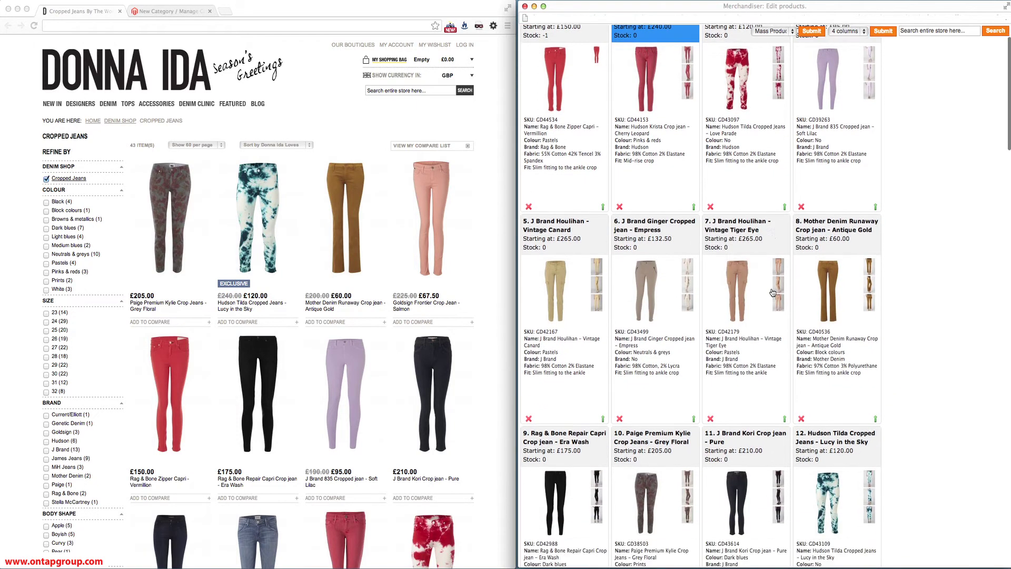
scroll(773, 289, down, 4)
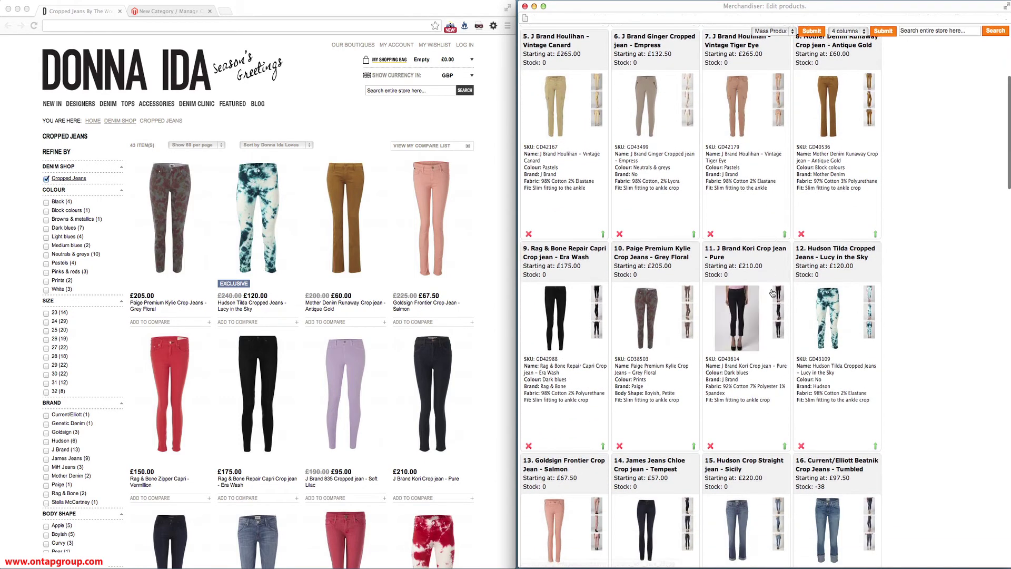
drag(777, 289, 738, 271)
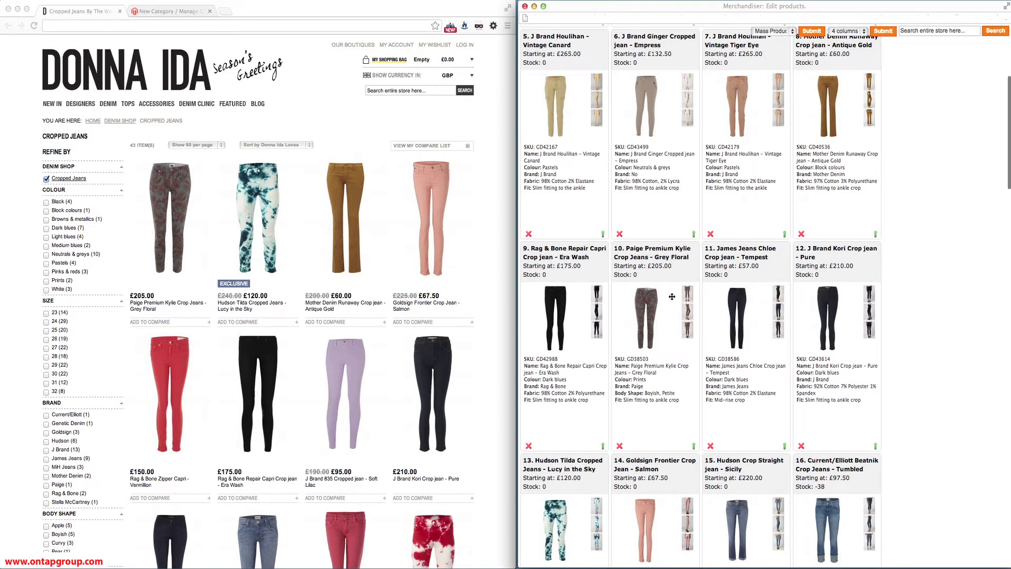
scroll(674, 293, down, 5)
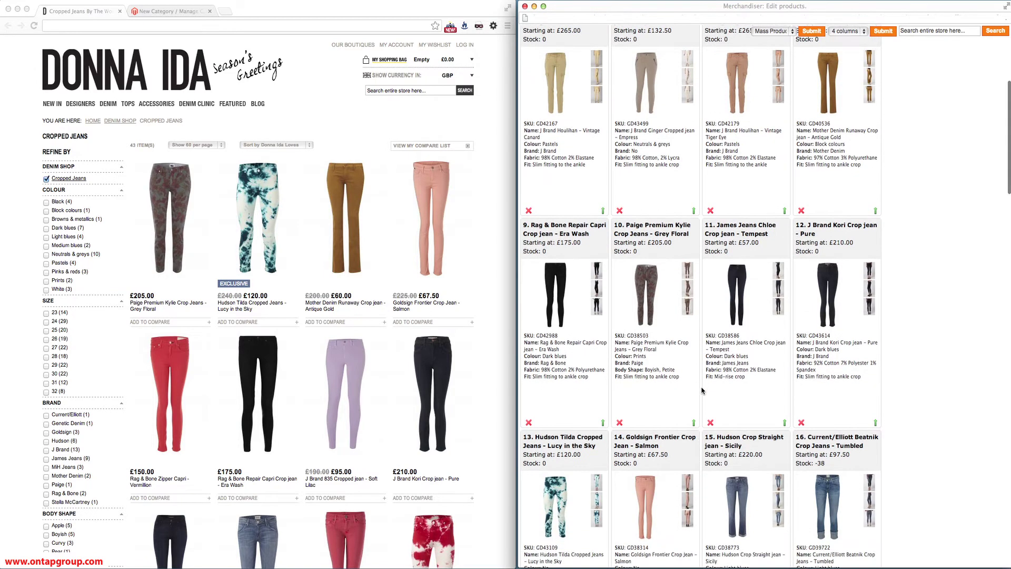
drag(568, 481, 666, 287)
drag(558, 480, 744, 271)
scroll(743, 295, up, 10)
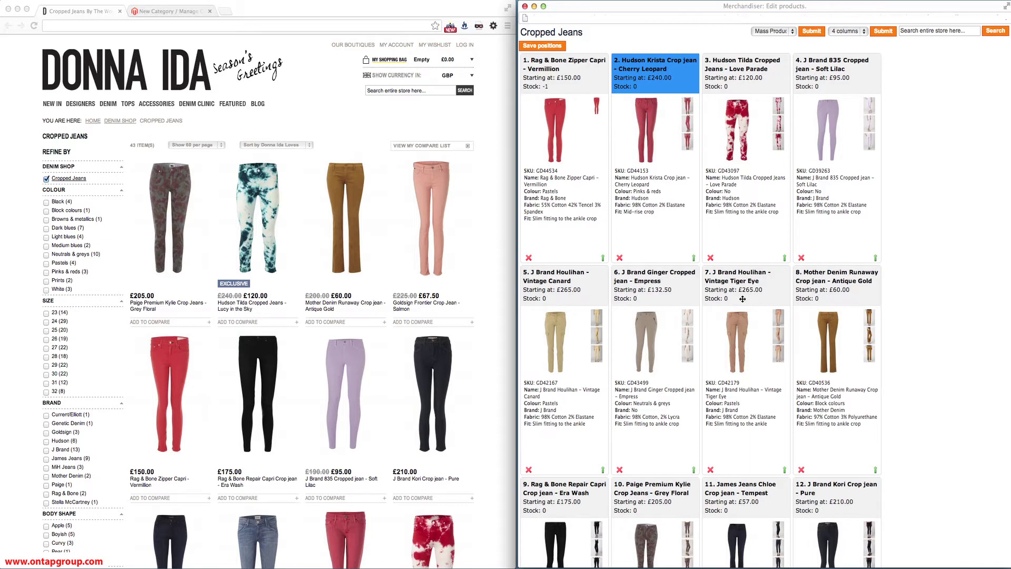
Step: Save positions in the Merchandiser, keeping Vintage Tiger Eye seventh and Antique Gold eighth
click(544, 48)
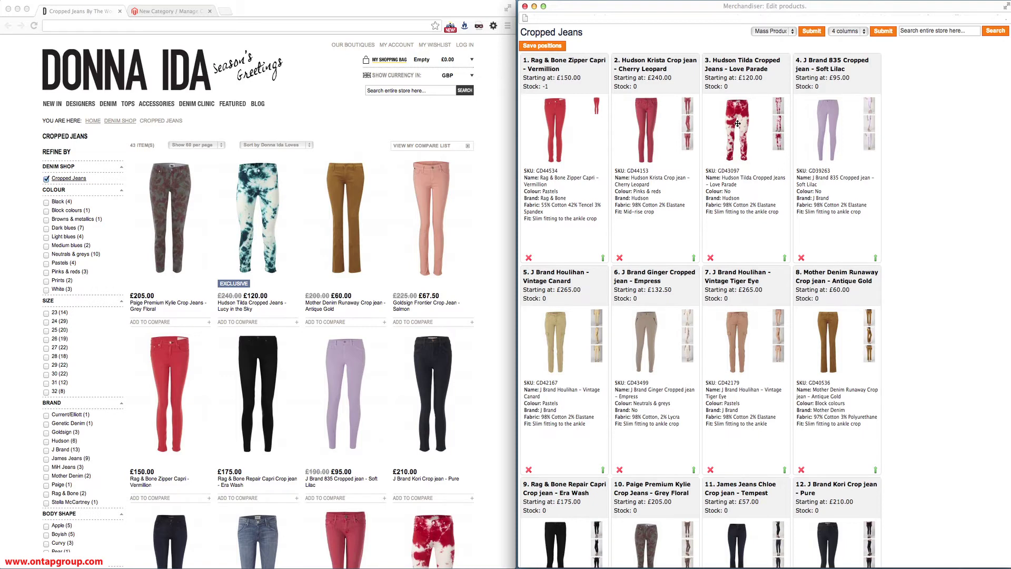
Step: Reload the storefront to check it matches the saved Merchandiser order, then refocus the Merchandiser
click(188, 25)
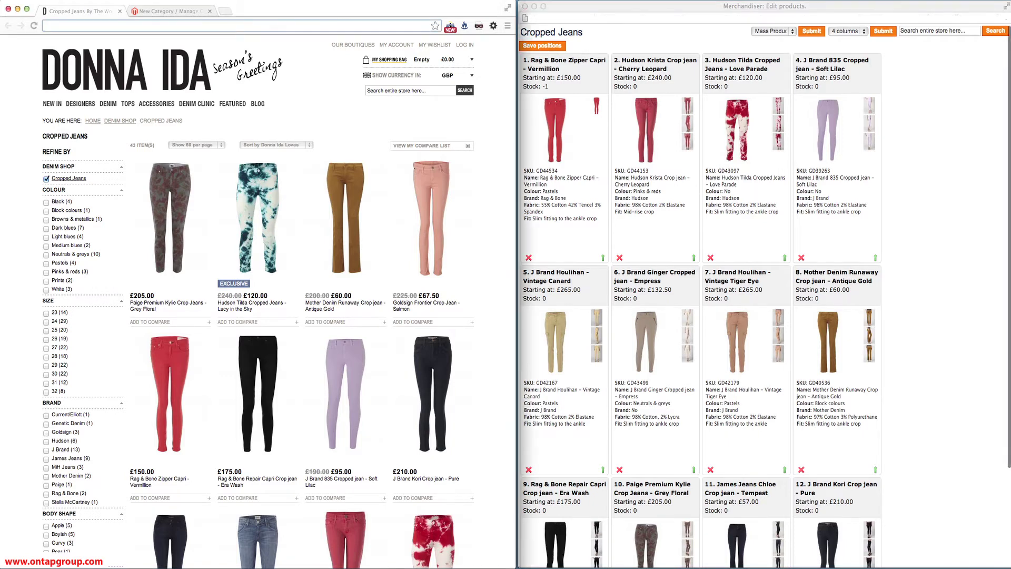
key(Return)
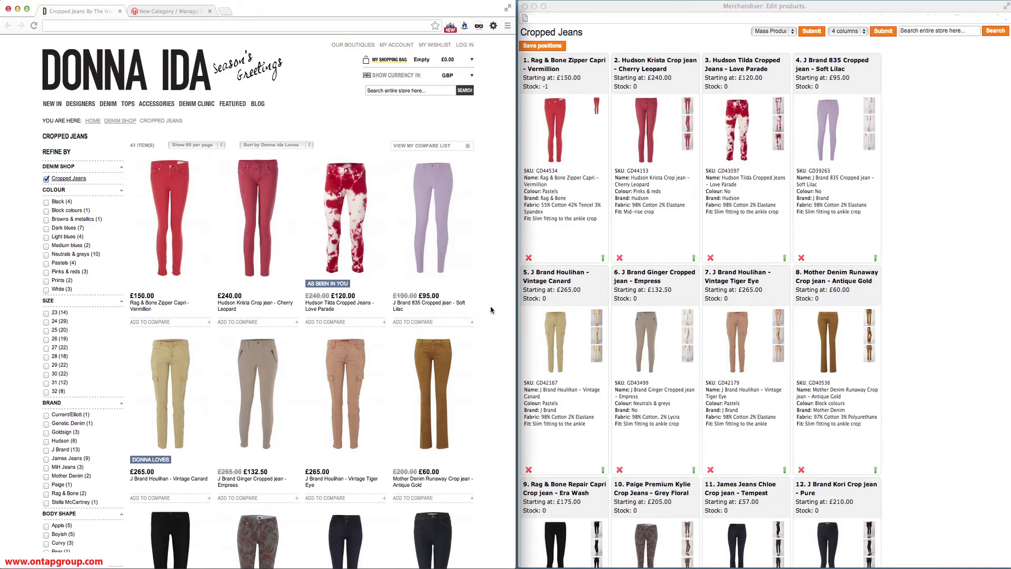
scroll(491, 309, down, 3)
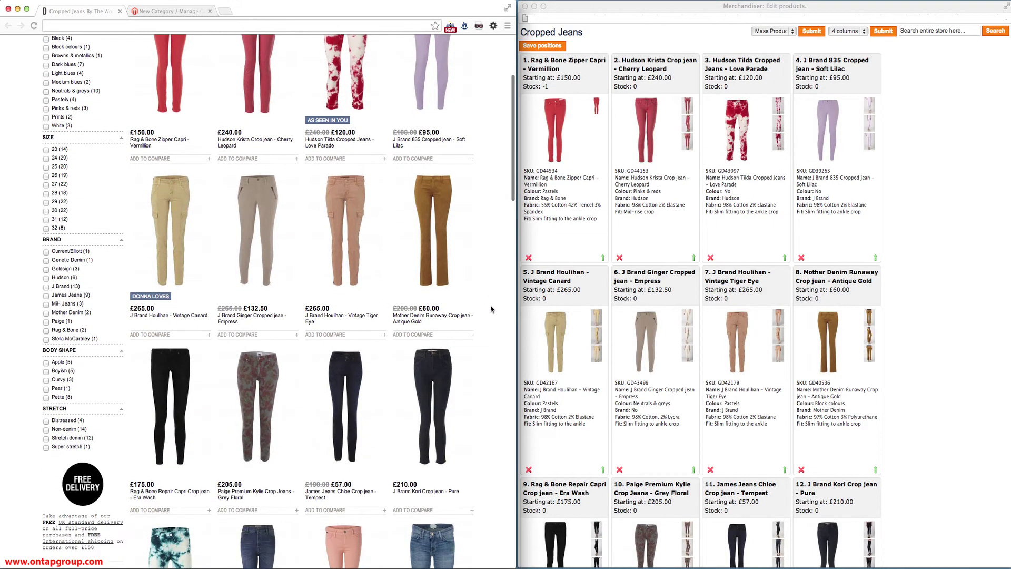
scroll(491, 309, up, 3)
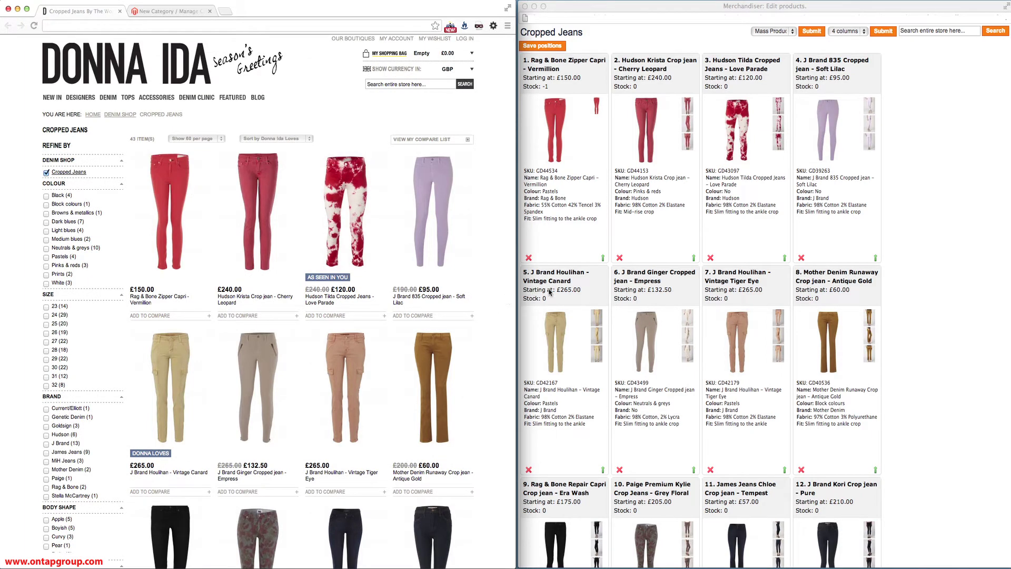
click(926, 241)
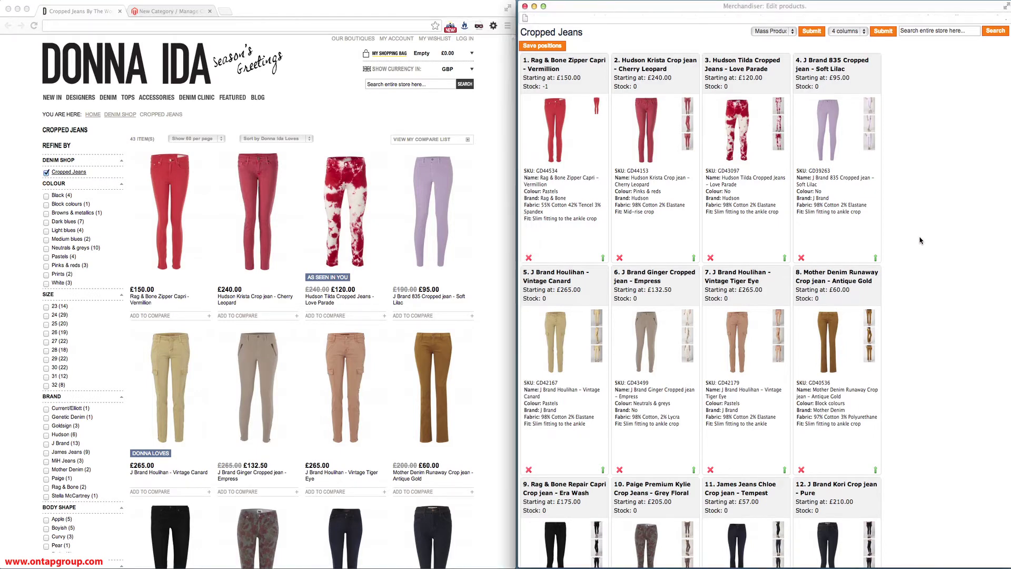
Step: Open the Mass Product Assignment dropdown in the Merchandiser toolbar to show its bulk action options
click(772, 32)
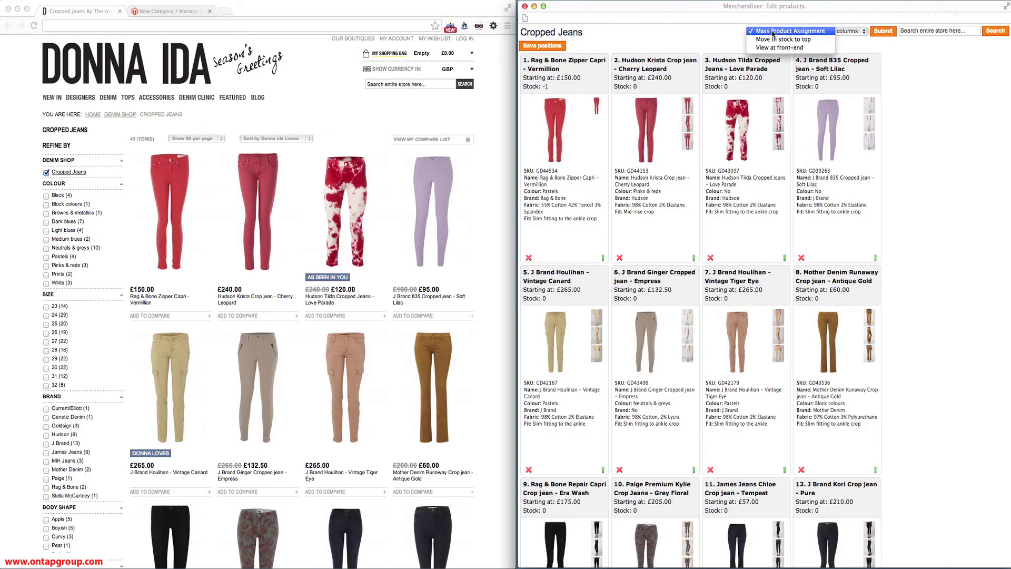
click(712, 39)
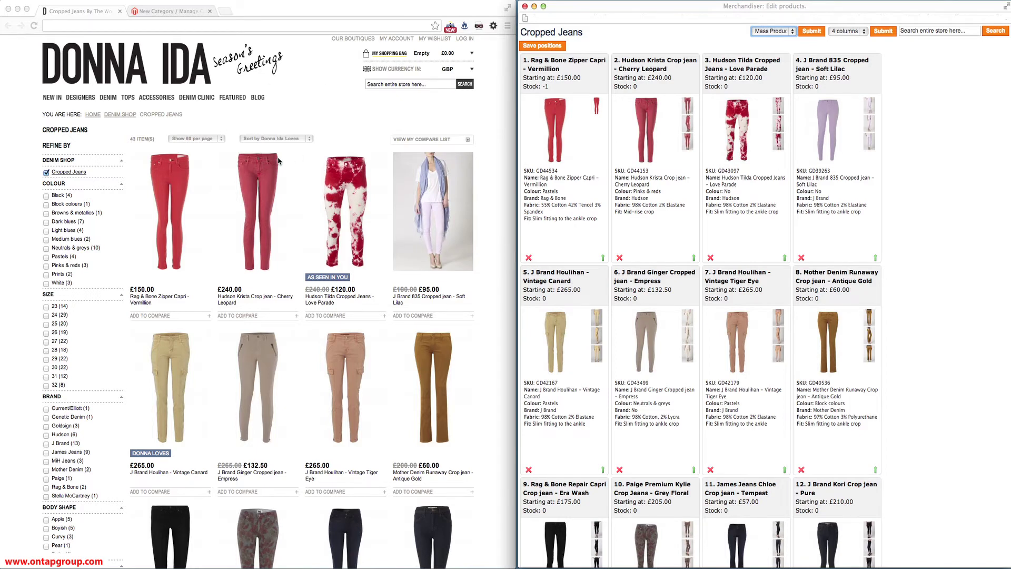
click(766, 31)
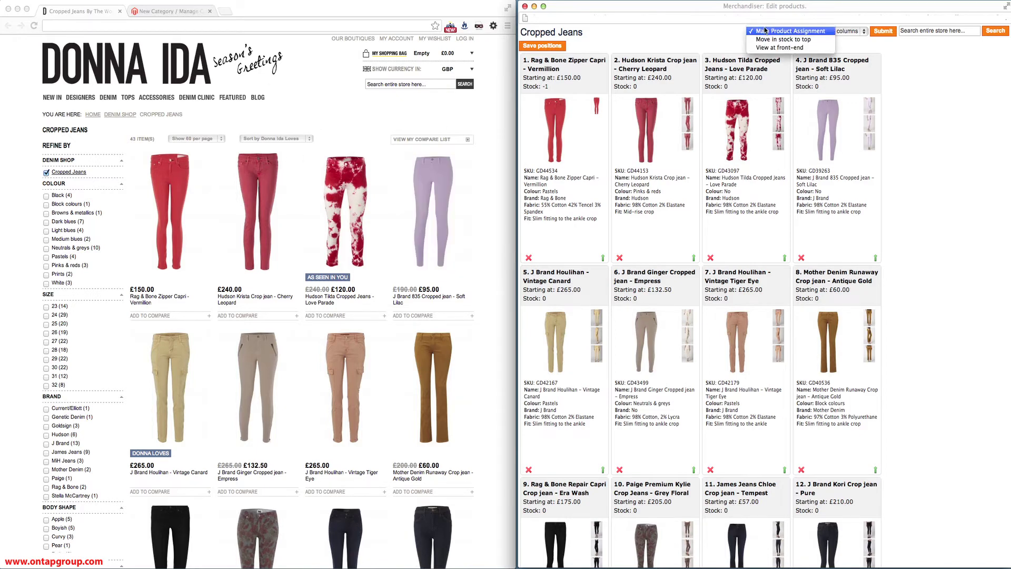
click(706, 36)
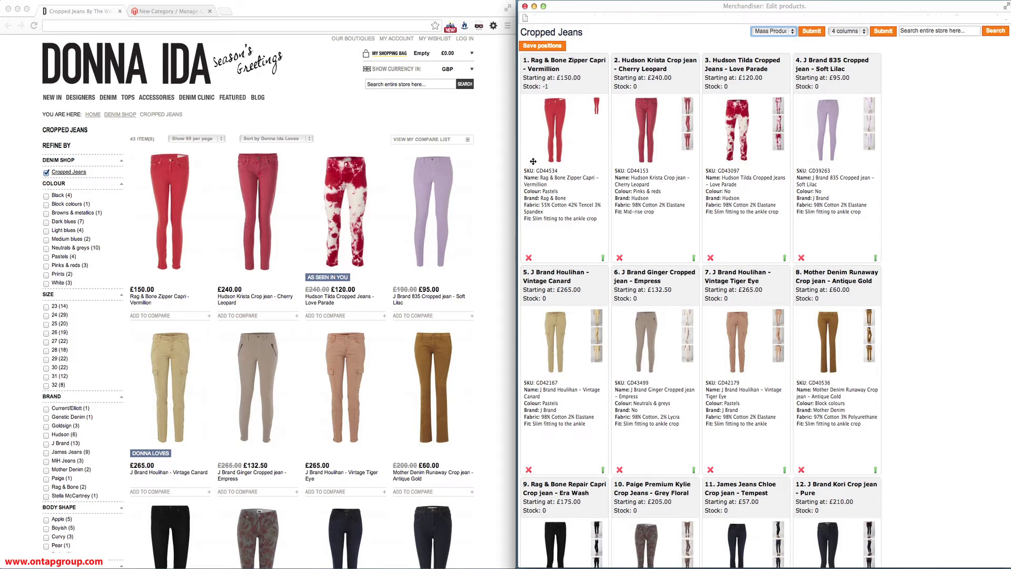
click(773, 31)
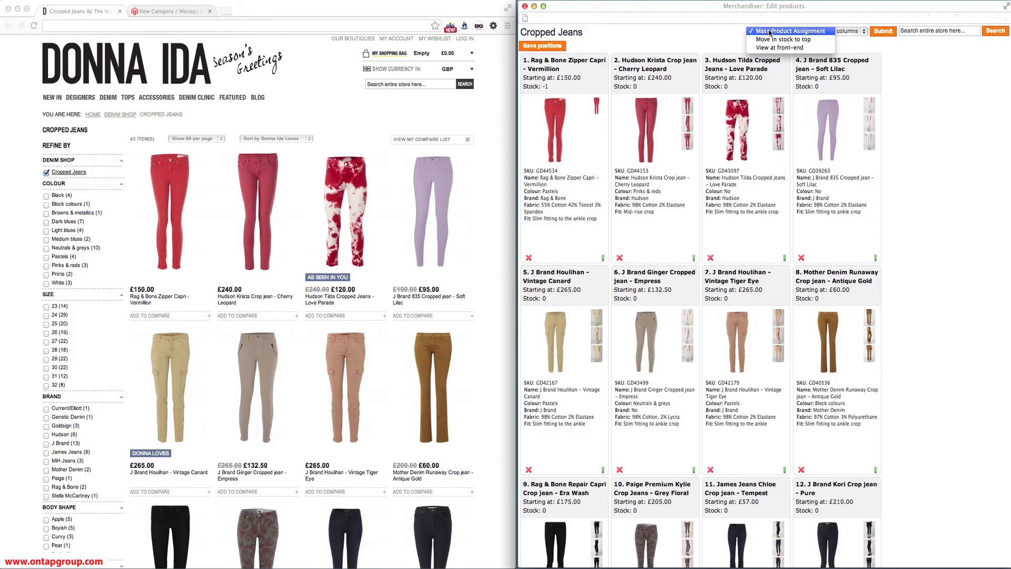
click(701, 44)
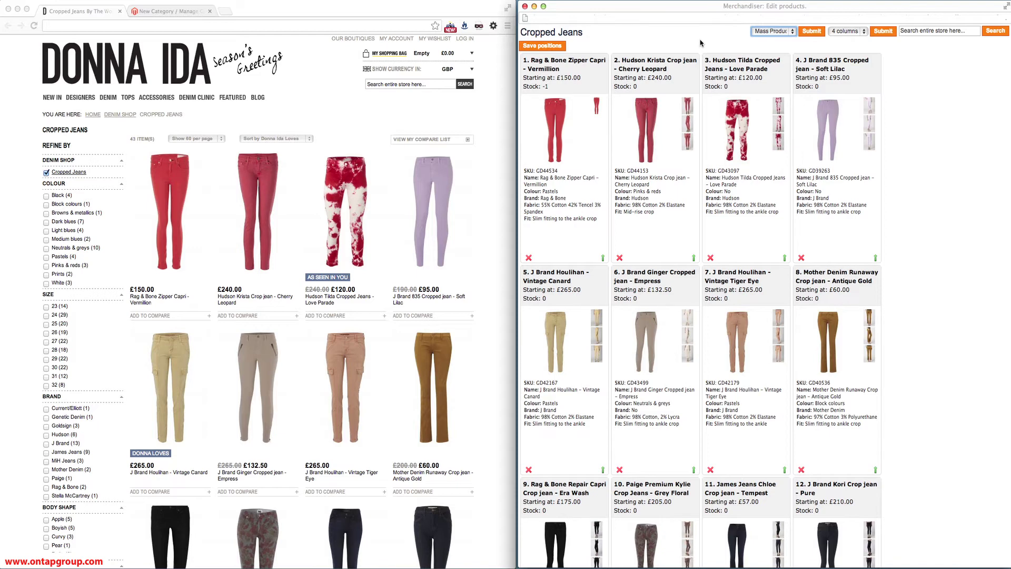
click(769, 32)
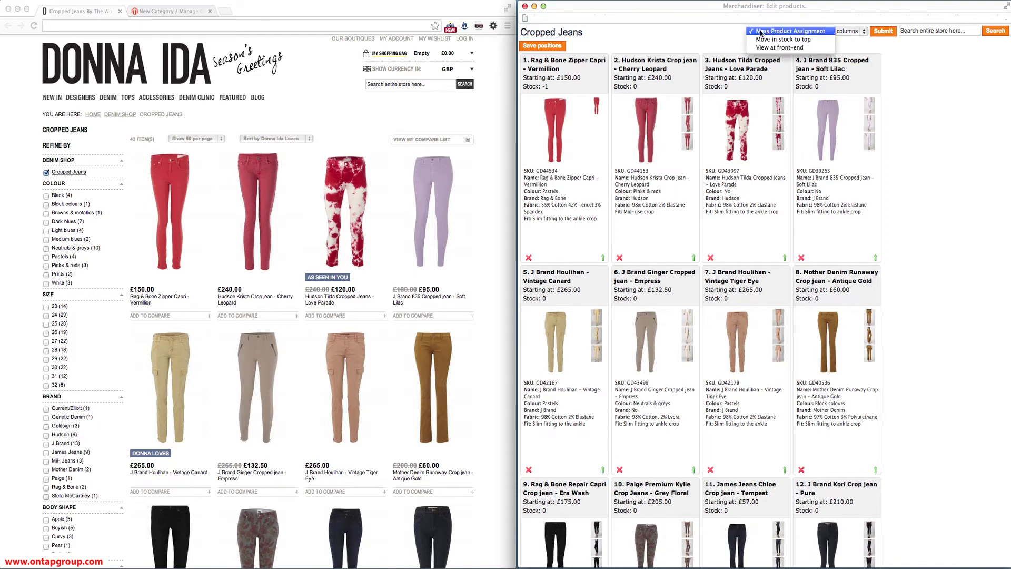
click(770, 32)
click(814, 32)
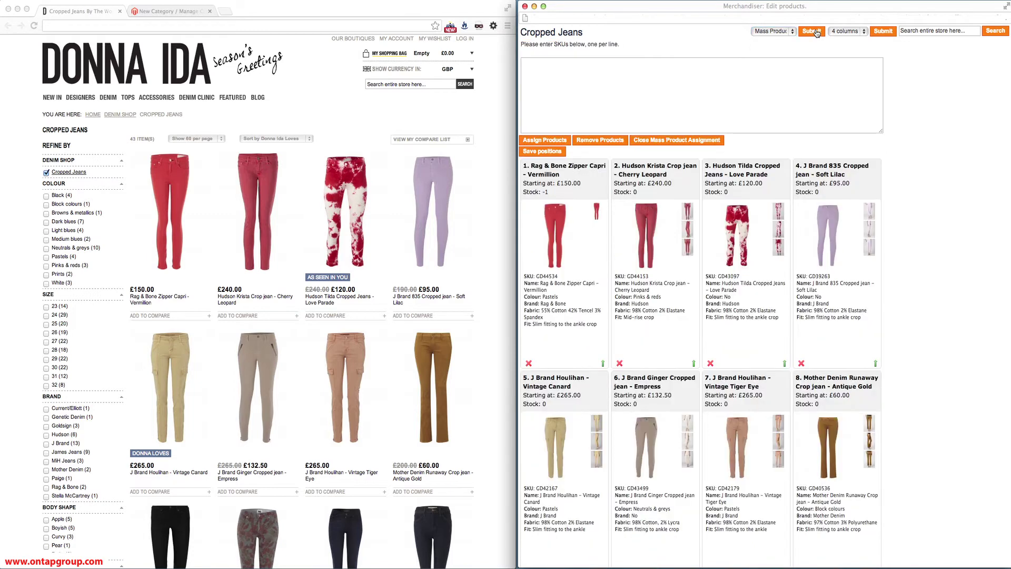
click(765, 100)
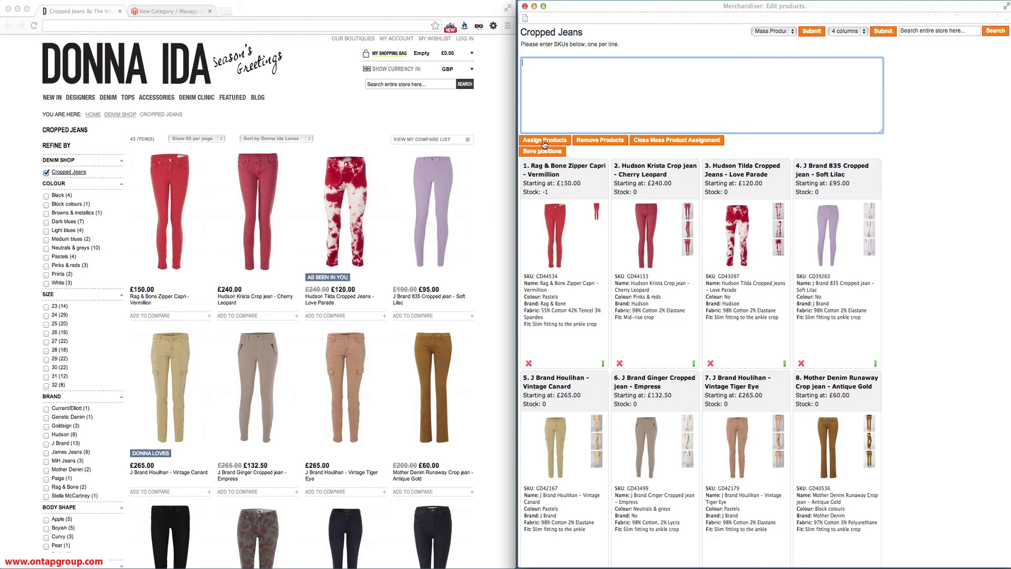
click(659, 141)
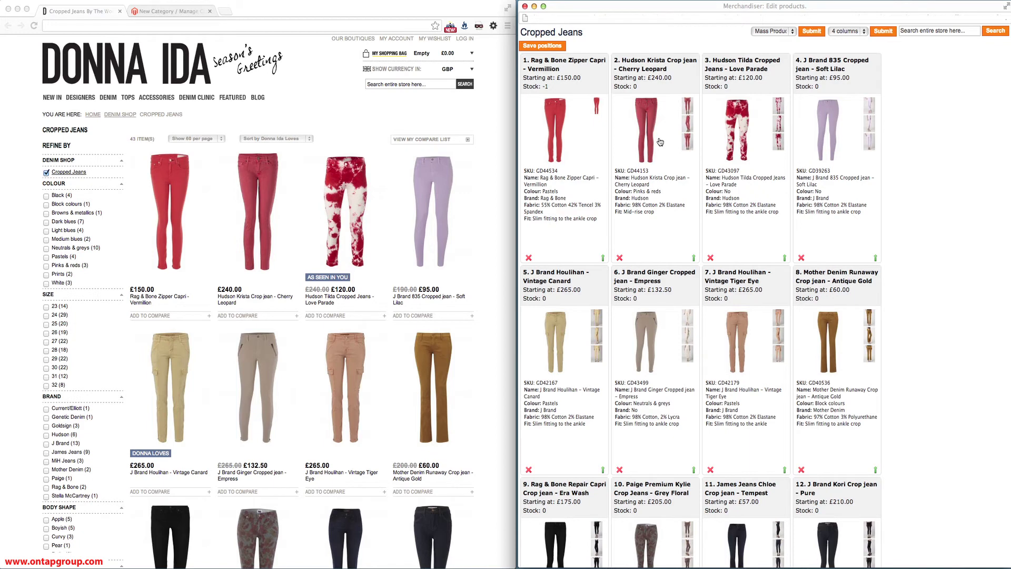
Step: Search the store for 'zipper' and add the Coral and Oatmeal LnA Slant Zipper Pocket T-Shirts
click(917, 30)
text(zipper)
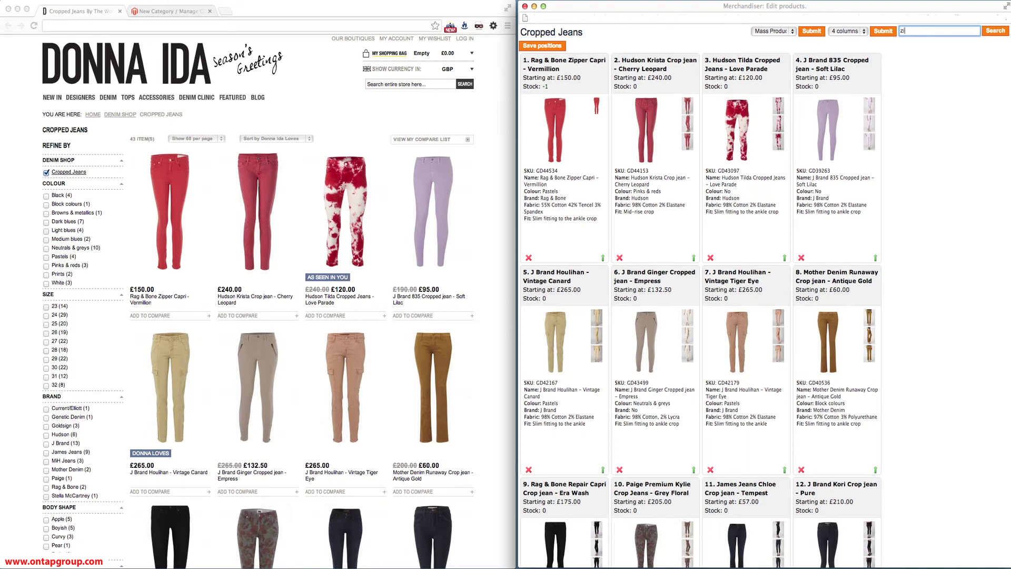
click(994, 31)
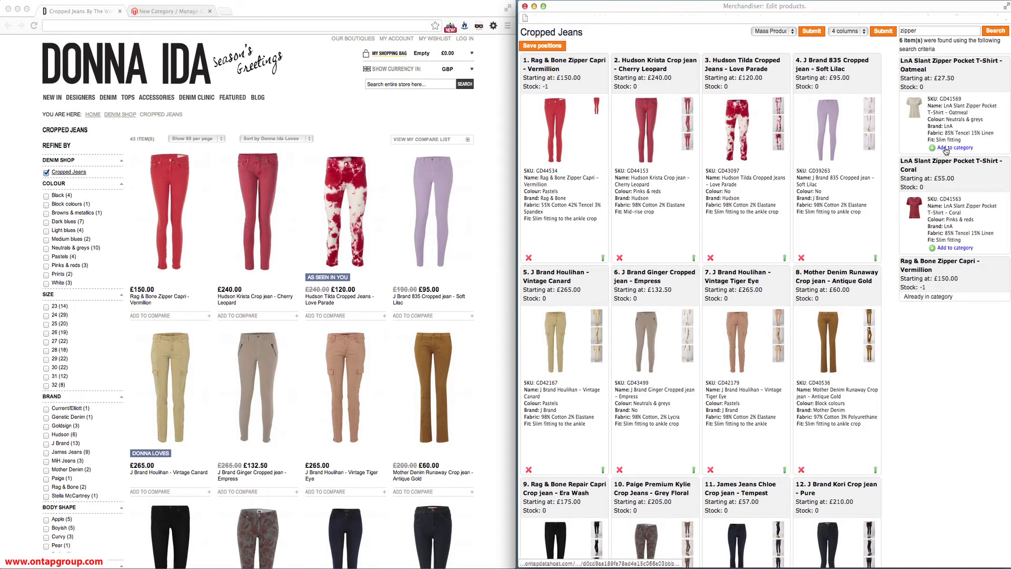
click(947, 248)
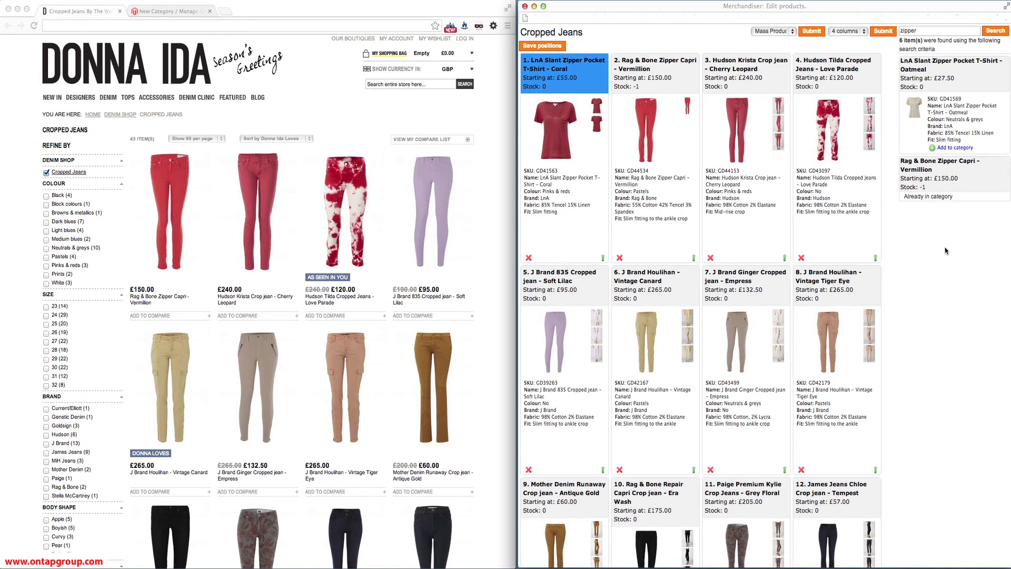
click(953, 150)
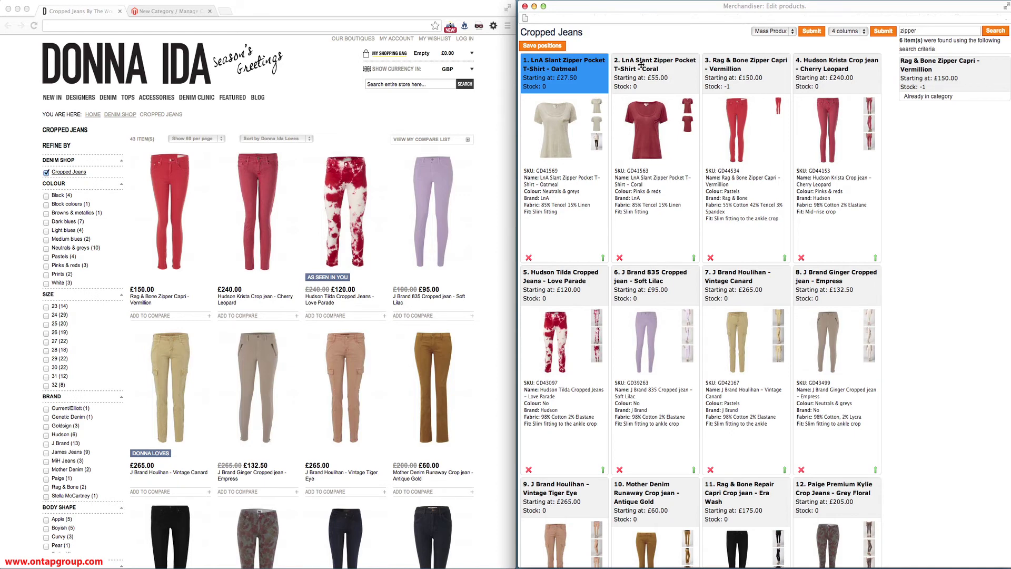
double_click(944, 32)
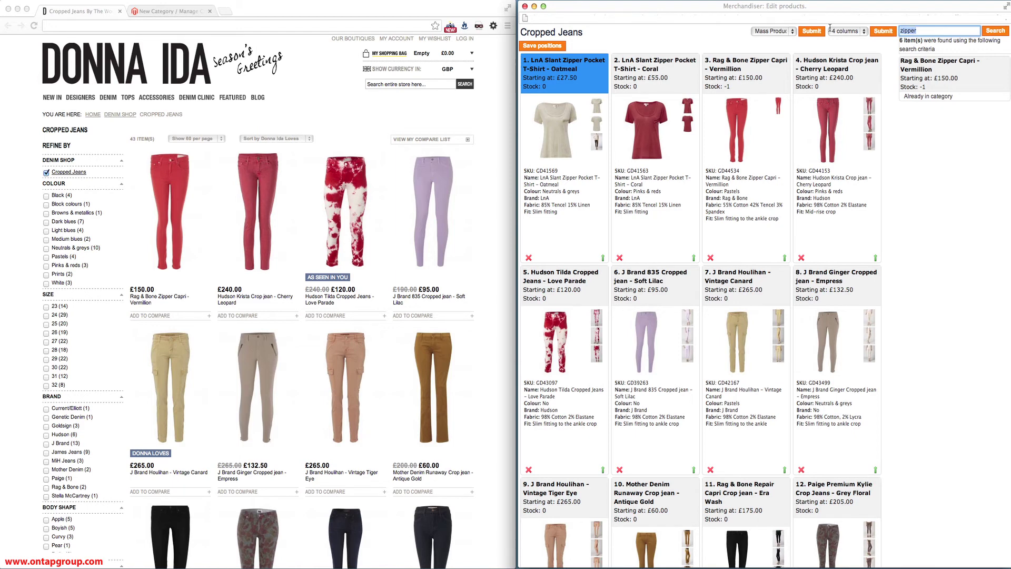
Step: Search for 'vintage' and add the Vintage Biscay legging and Vintage Wildflower jeans to Cropped Jeans
text(vintage)
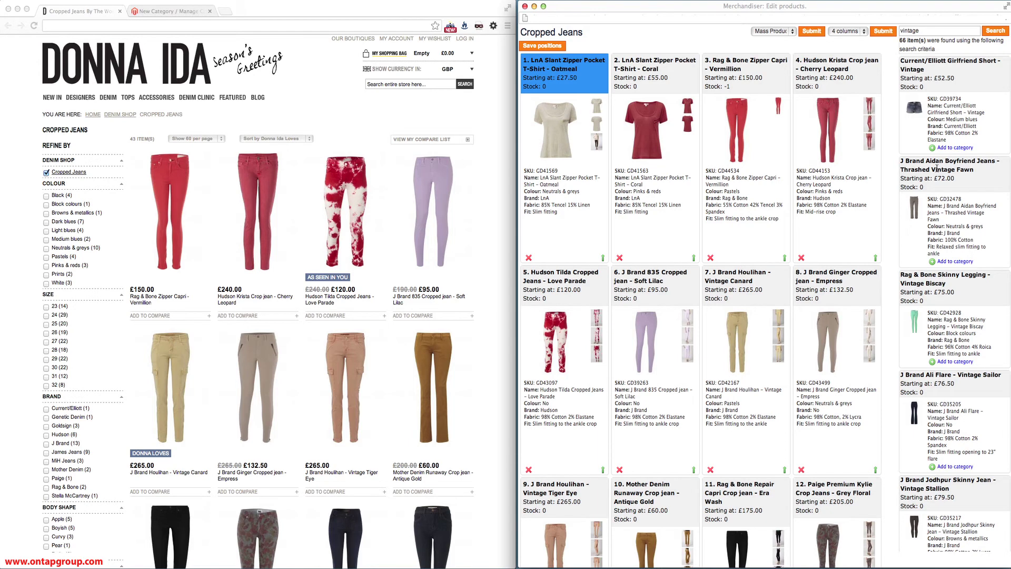
click(954, 362)
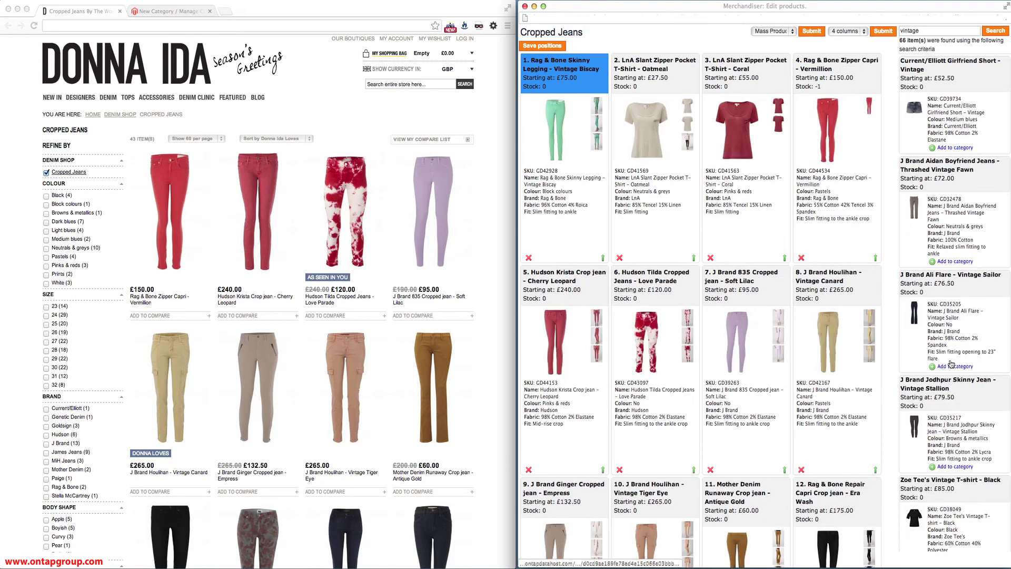
scroll(955, 356, down, 7)
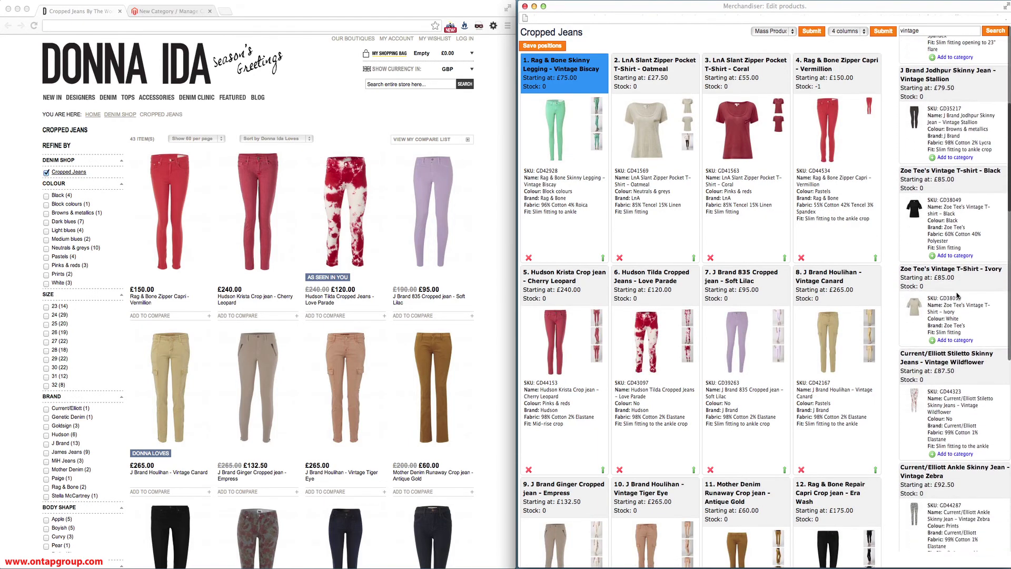
click(957, 293)
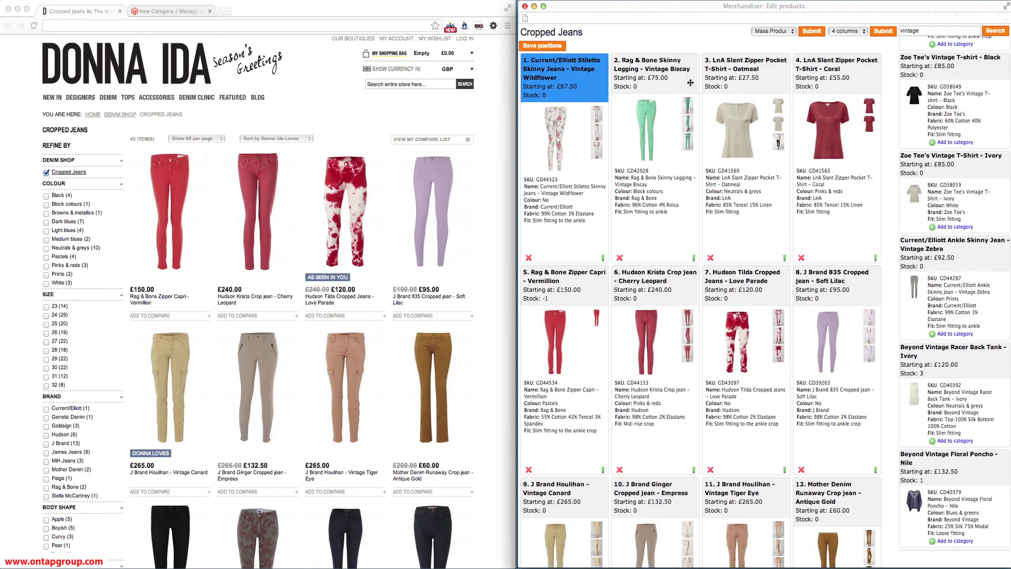
Step: Order positions 1–4 as Coral T-shirt, Rag & Bone Zipper Capri, Hudson Krista, Hudson Tilda; show admin Category Products
click(807, 70)
drag(825, 68, 573, 74)
drag(553, 274, 651, 152)
drag(649, 287, 729, 106)
drag(741, 313, 809, 150)
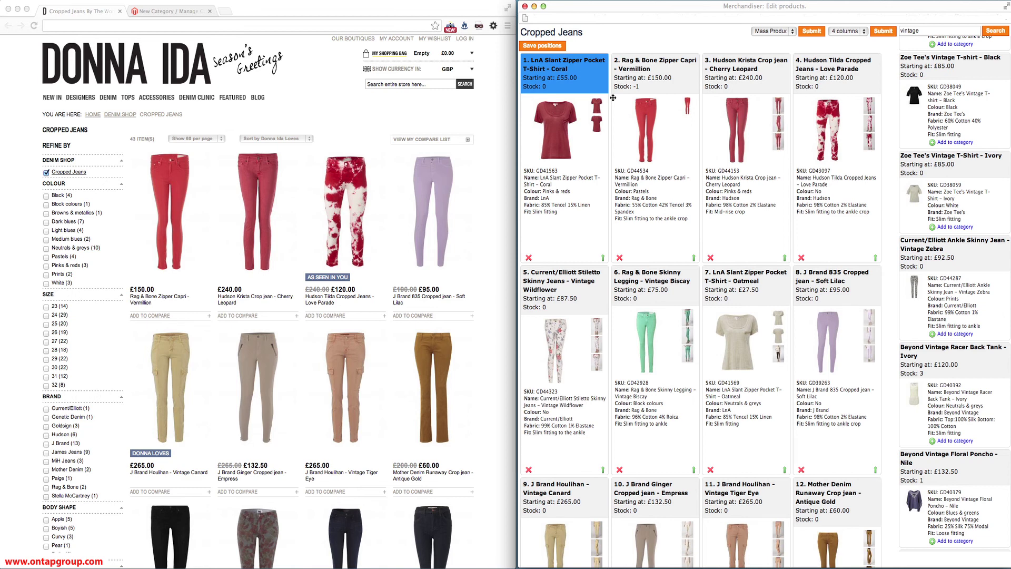
click(168, 11)
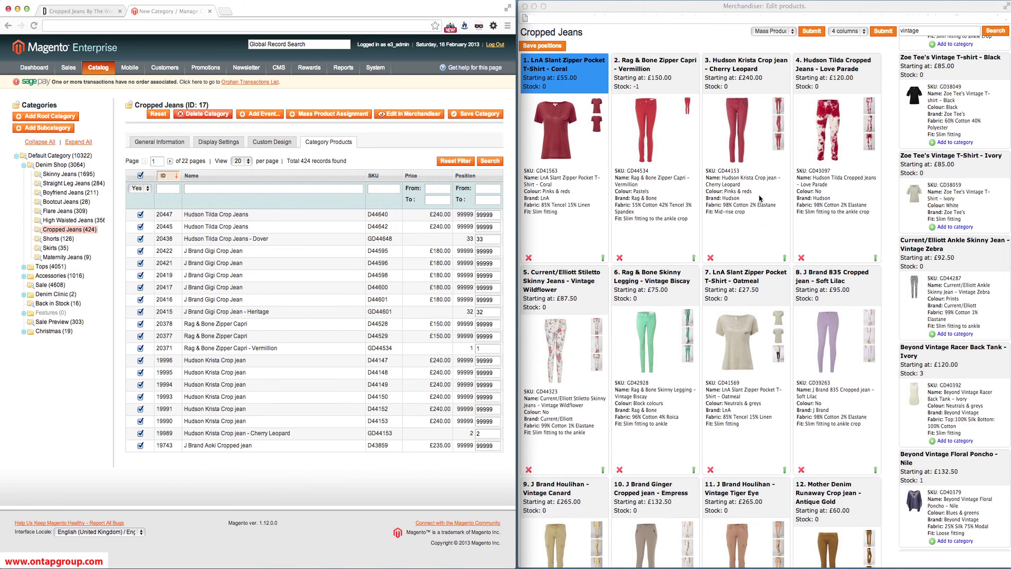
click(737, 8)
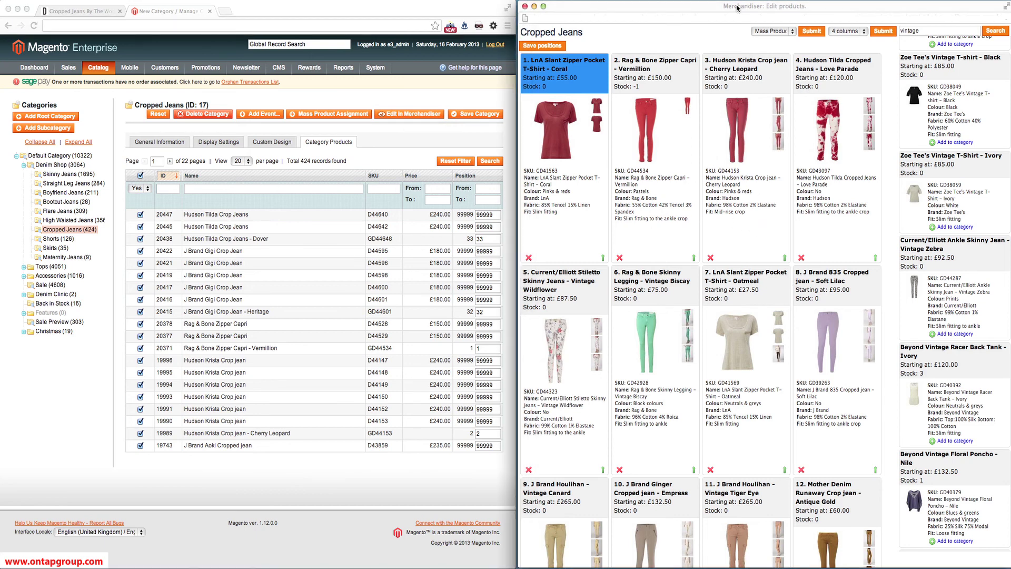